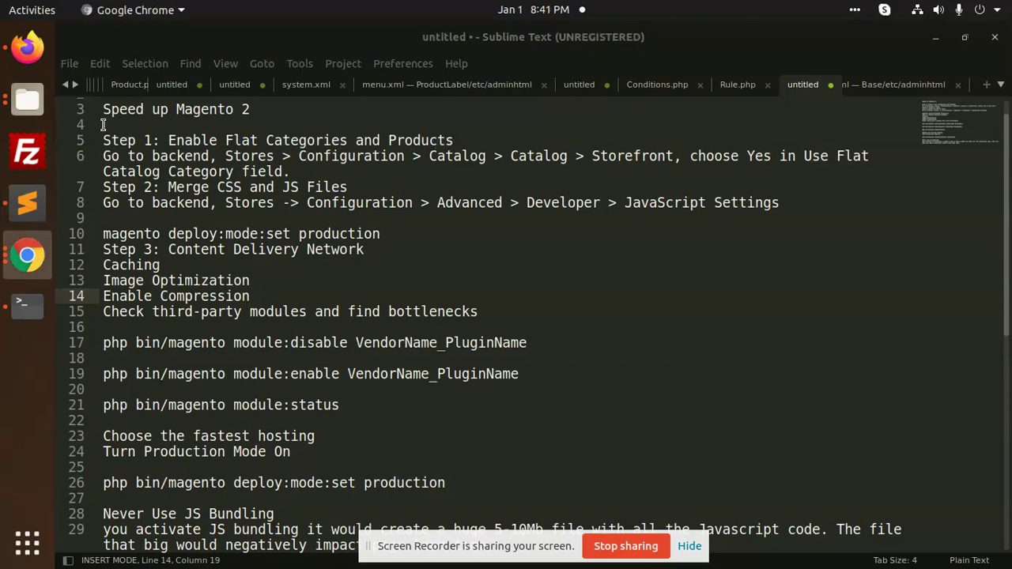
# Leave the Sublime Text notes and bring the Magento admin's Attribute Sets page in Firefox to the front
pyautogui.click(27, 48)
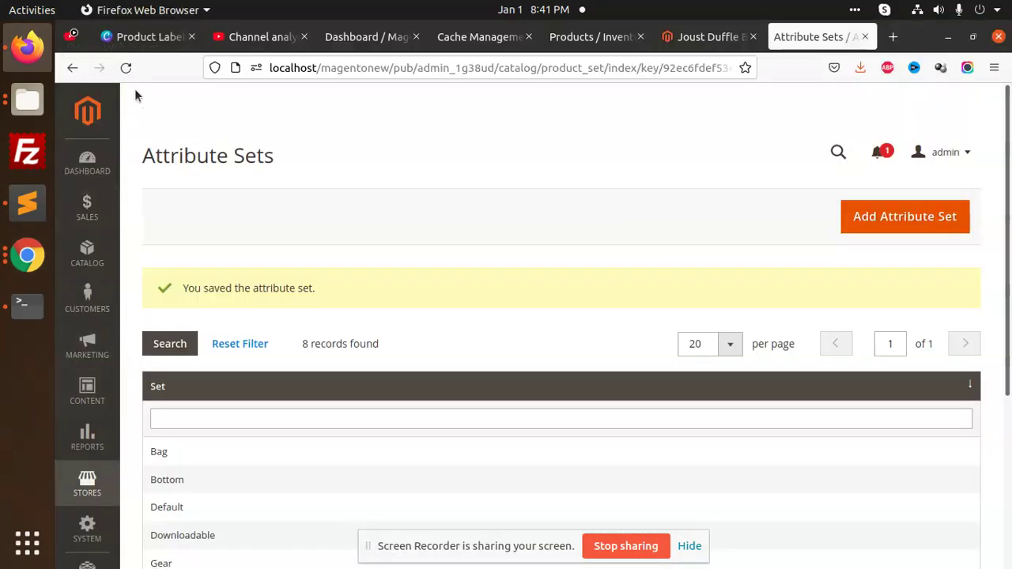
# Reload the expired admin page and sign back in with the password and reCAPTCHA check
pyautogui.press('F5')
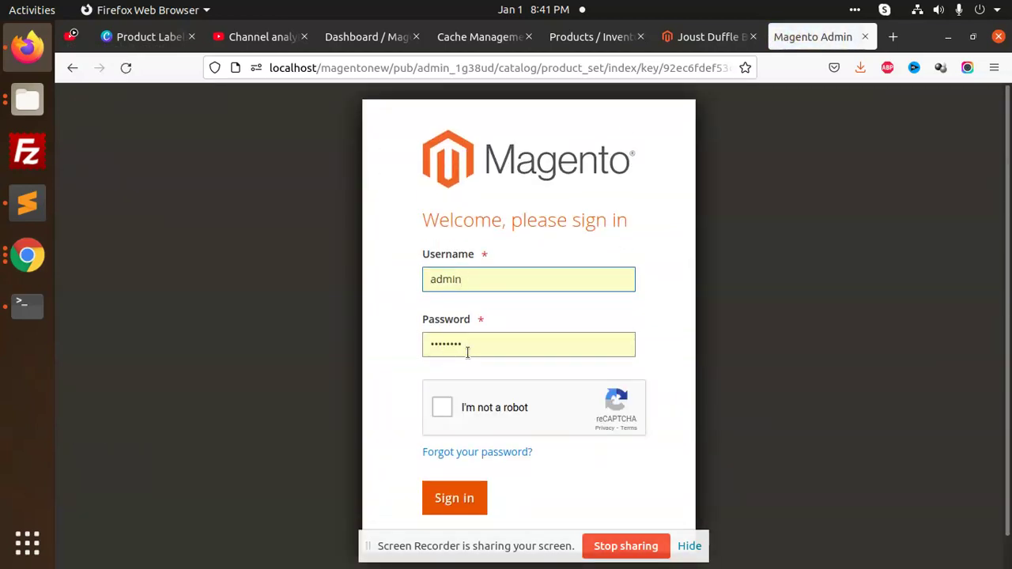
pyautogui.press('Tab')
pyautogui.write('a')
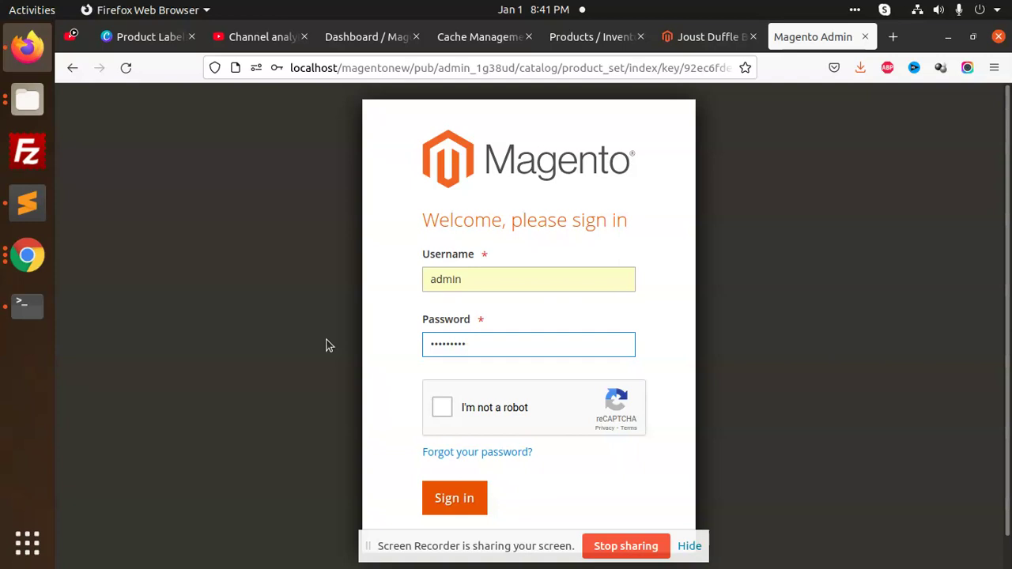
pyautogui.click(442, 407)
pyautogui.click(460, 510)
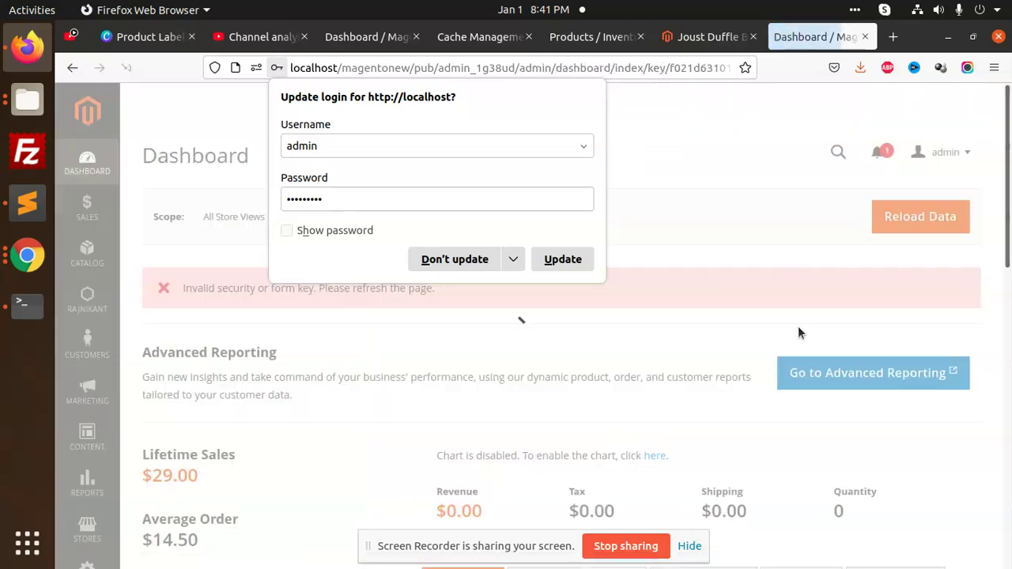
# Open the Stores > Configuration page
pyautogui.click(580, 294)
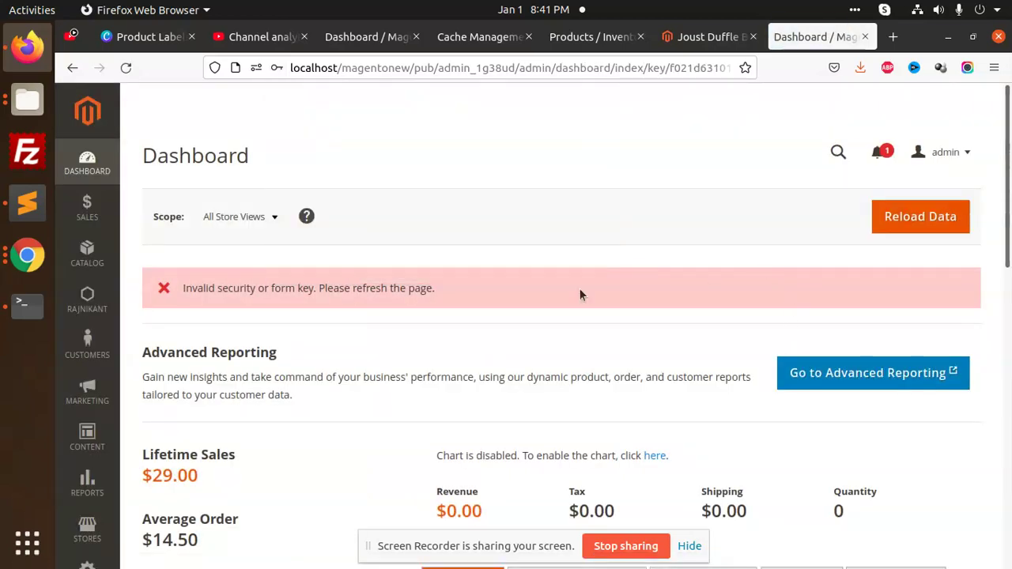
pyautogui.click(87, 528)
pyautogui.click(162, 240)
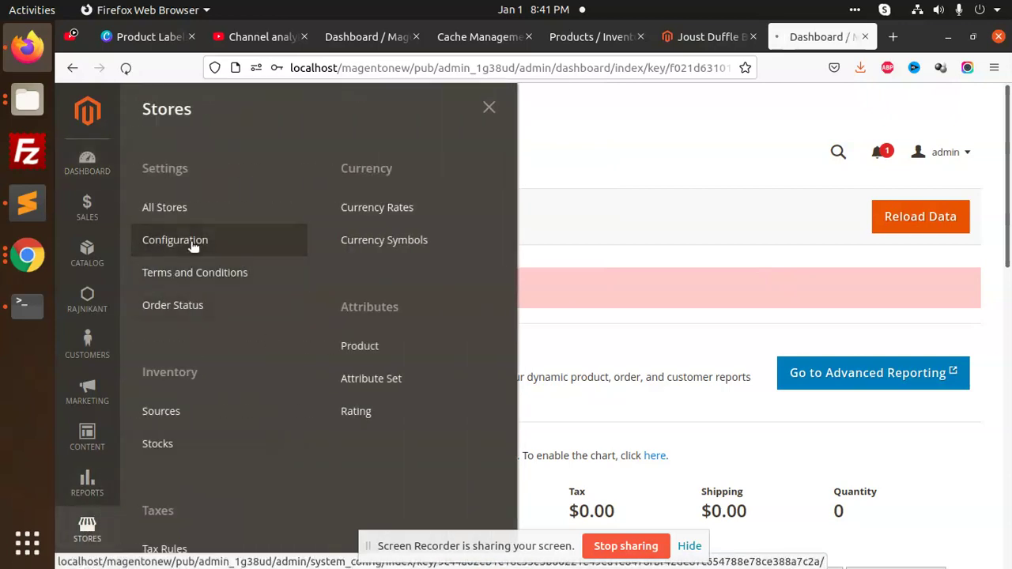
pyautogui.scroll(-5, 286, 354)
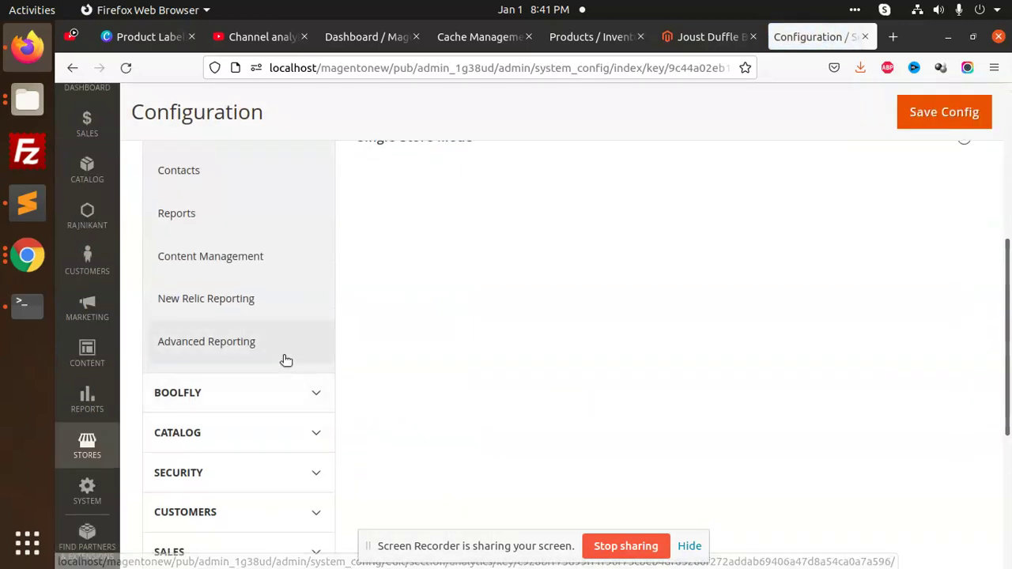
# Open CATALOG > Catalog settings, review the page, then check the speed-up notes
pyautogui.click(278, 422)
pyautogui.scroll(-3, 295, 391)
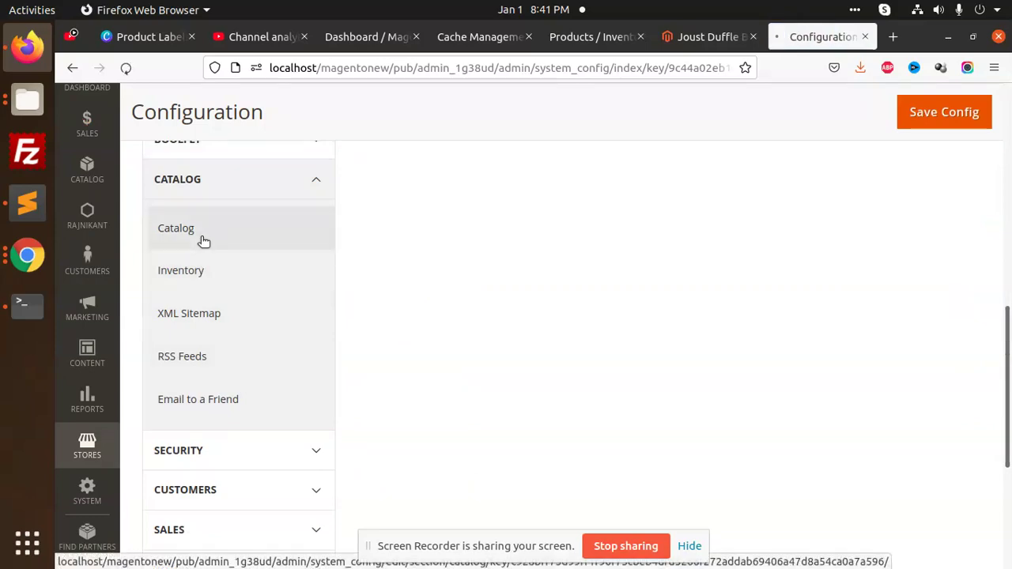
pyautogui.click(204, 235)
pyautogui.scroll(-3, 556, 339)
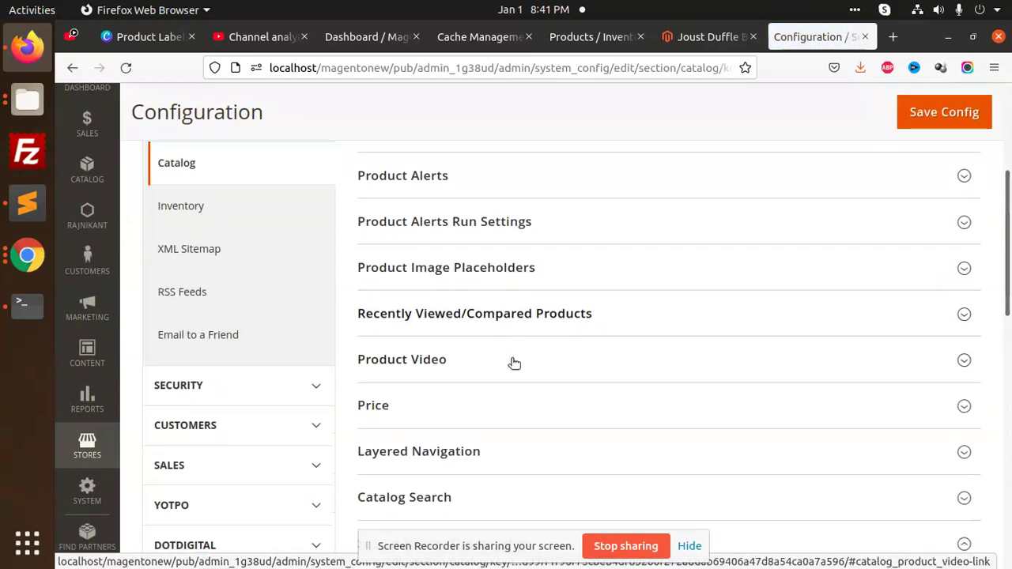
pyautogui.scroll(-7, 511, 361)
pyautogui.scroll(-3, 474, 377)
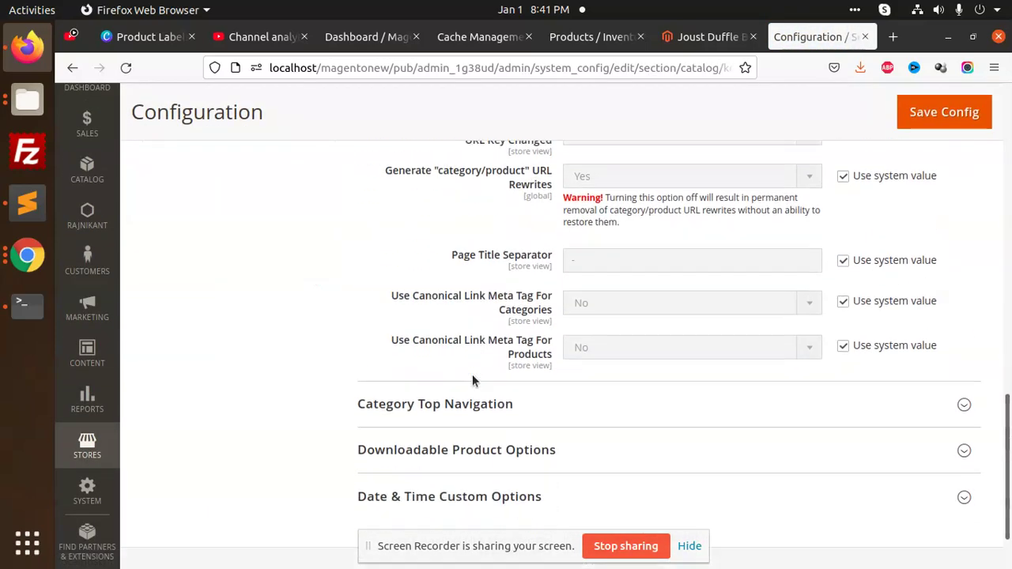
pyautogui.scroll(15, 463, 328)
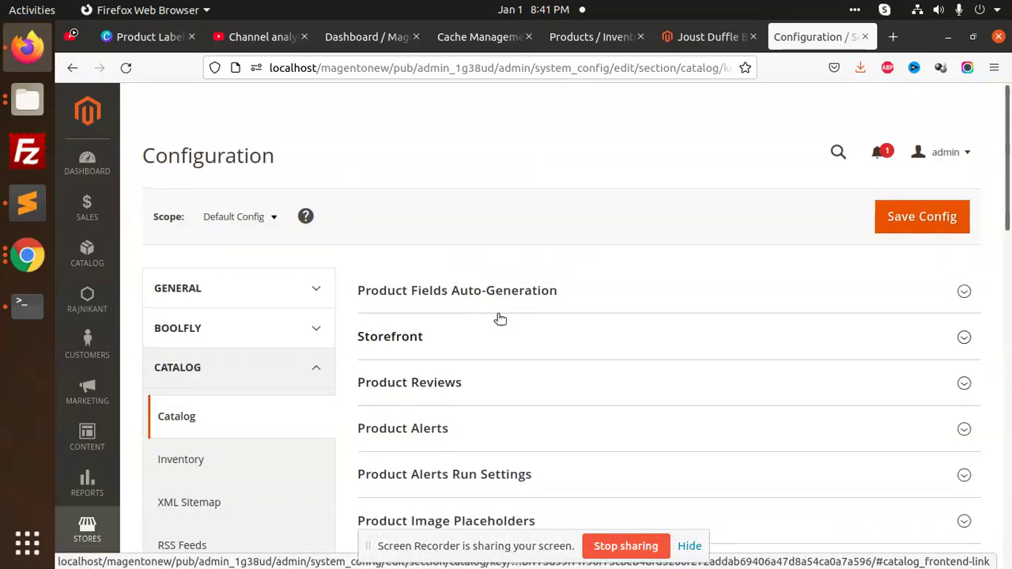
pyautogui.scroll(-3, 526, 302)
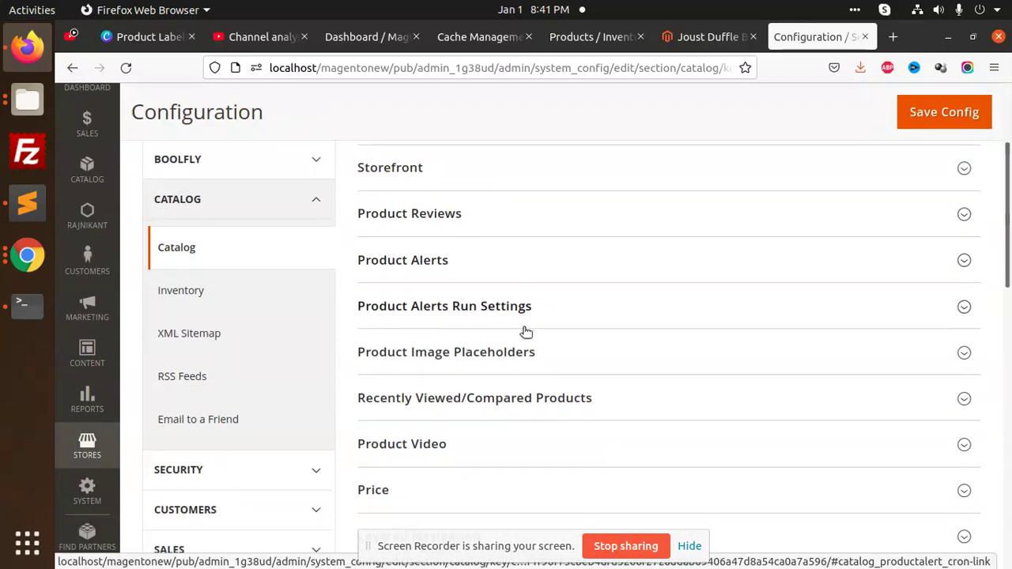
pyautogui.scroll(-2, 524, 332)
pyautogui.scroll(-2, 526, 345)
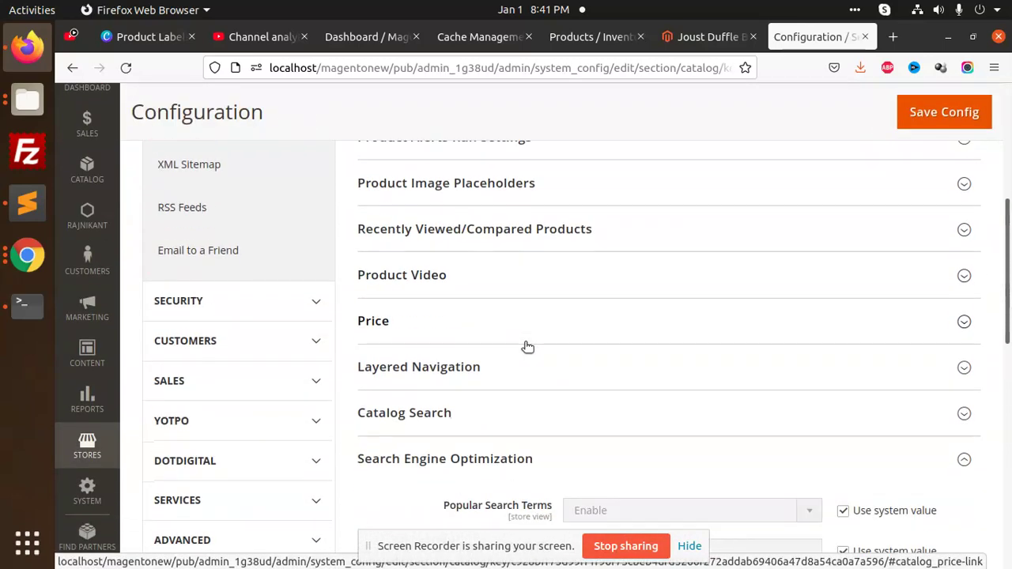
pyautogui.scroll(6, 527, 346)
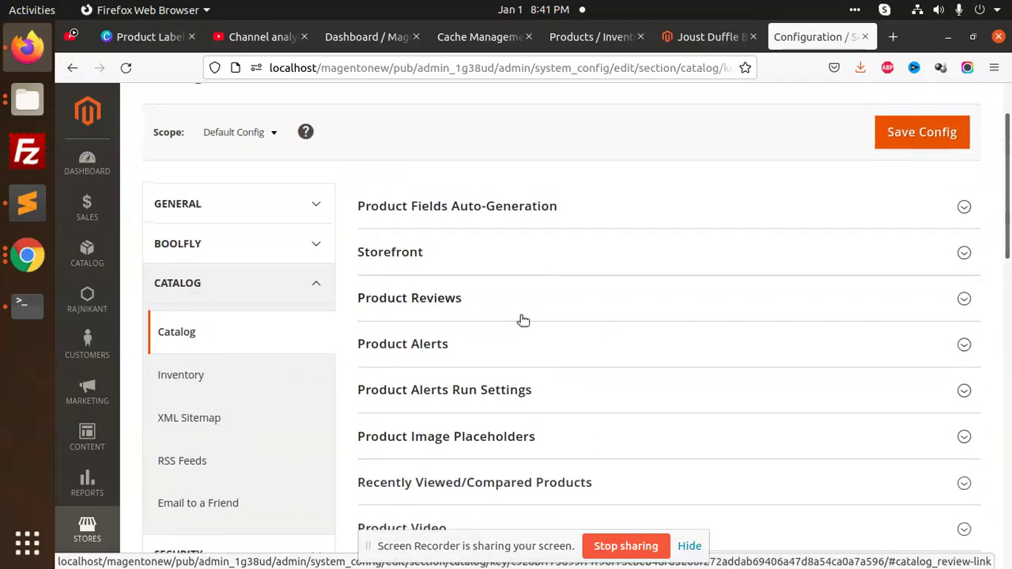
pyautogui.scroll(-2, 526, 384)
pyautogui.scroll(-2, 529, 381)
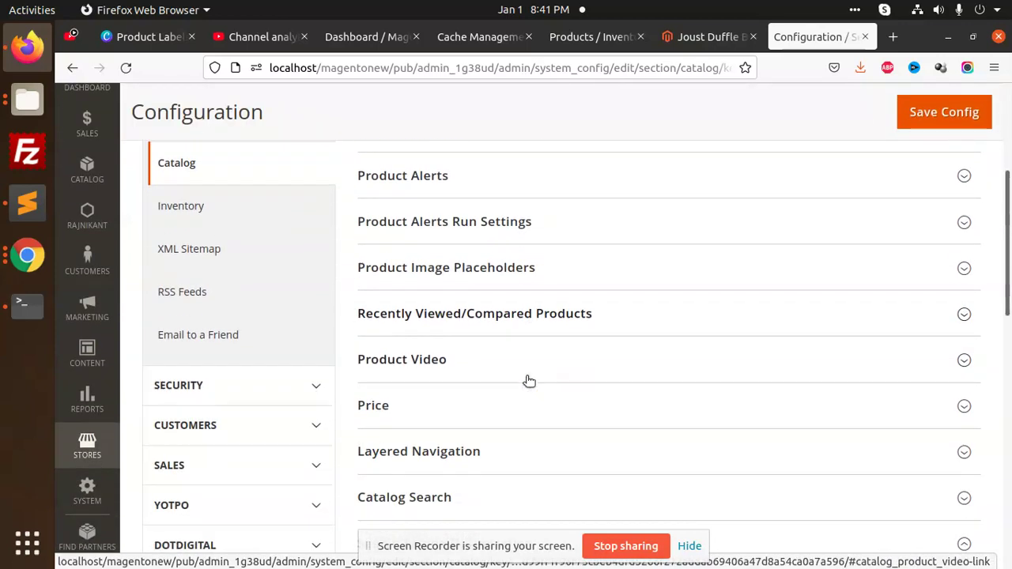
pyautogui.click(28, 203)
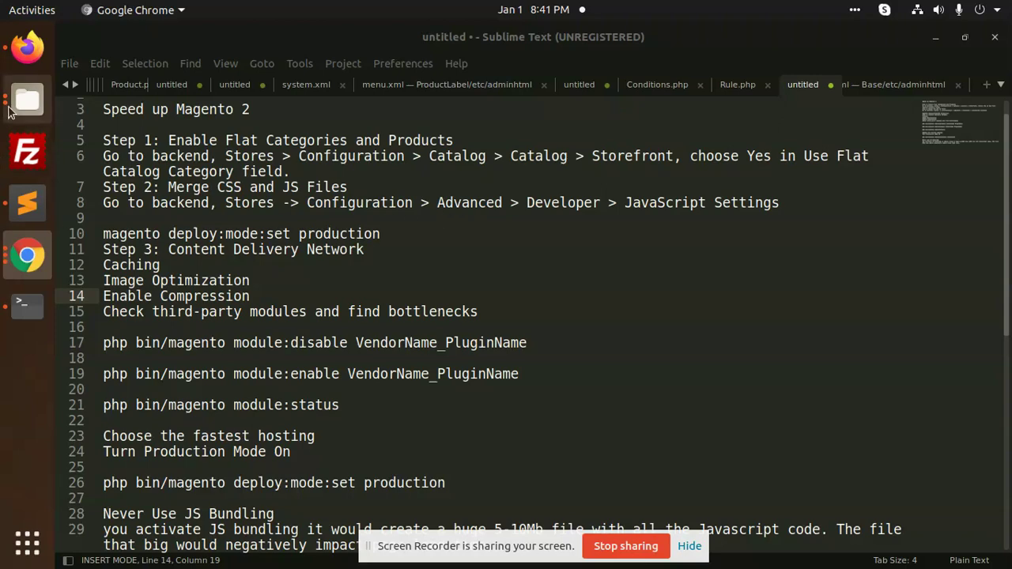
# Return to the Catalog configuration and expand the Storefront section
pyautogui.click(13, 49)
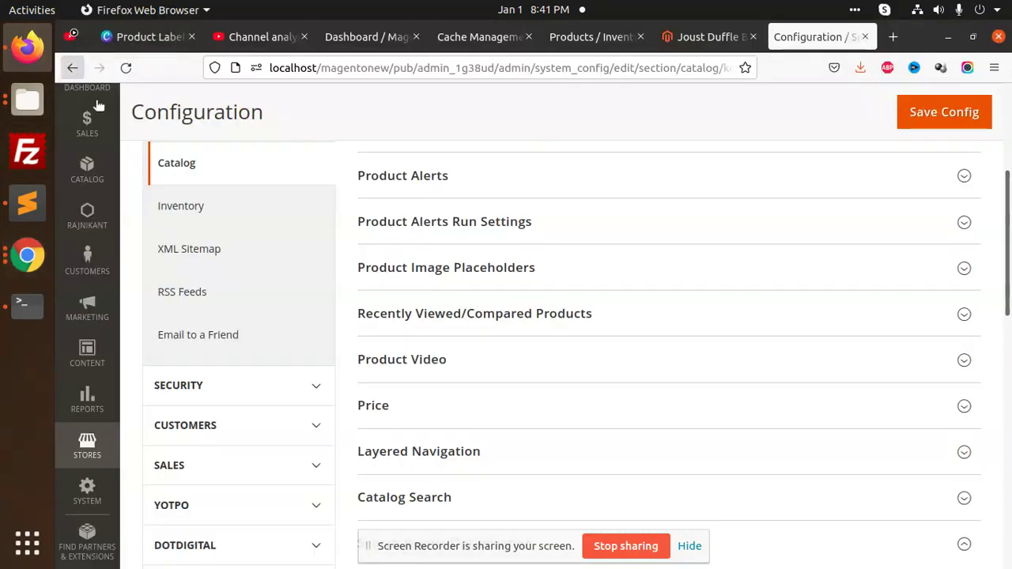
pyautogui.scroll(3, 533, 320)
pyautogui.scroll(-3, 531, 320)
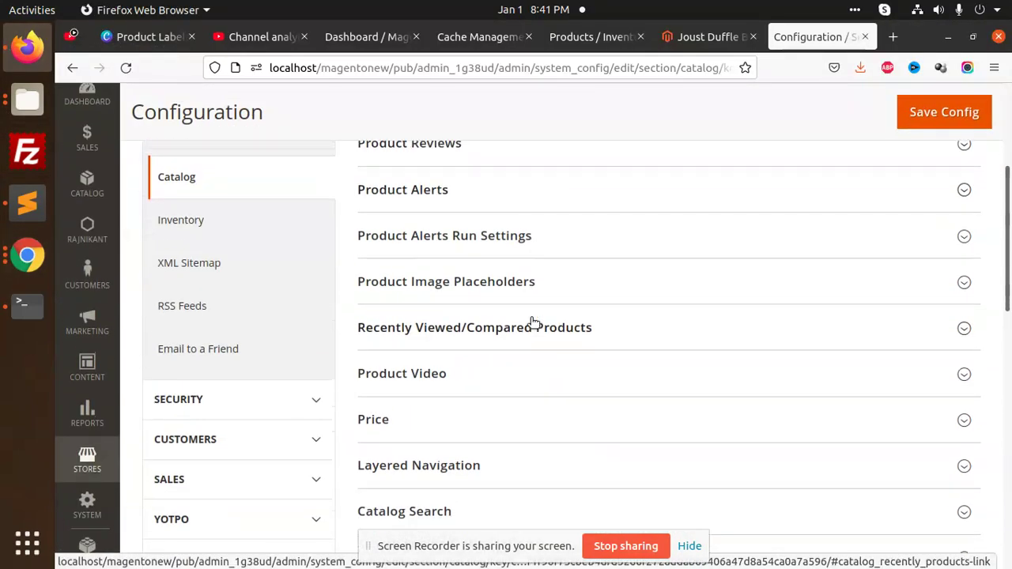
pyautogui.scroll(3, 506, 292)
pyautogui.click(482, 257)
pyautogui.scroll(-2, 581, 315)
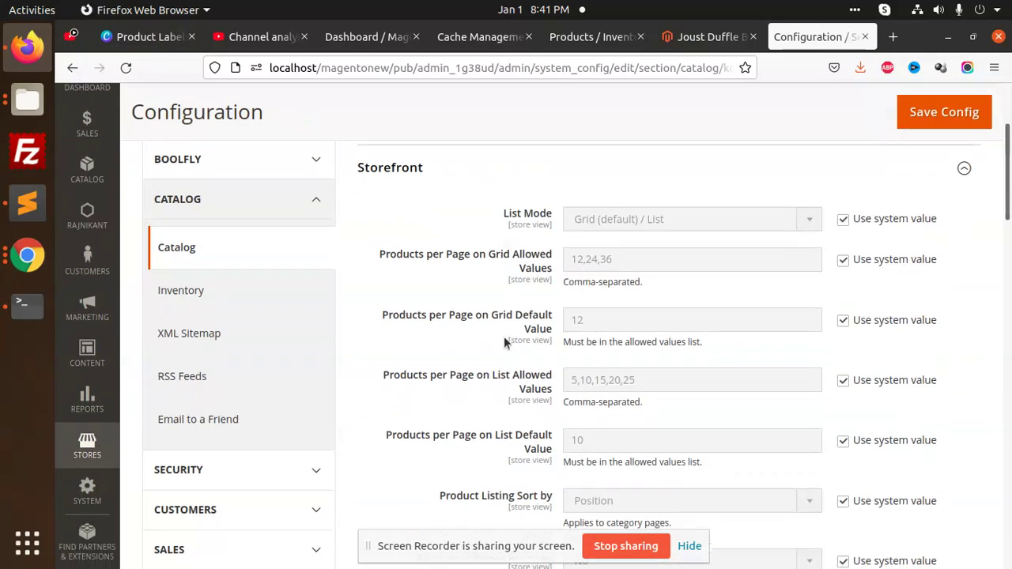
pyautogui.scroll(-2, 451, 397)
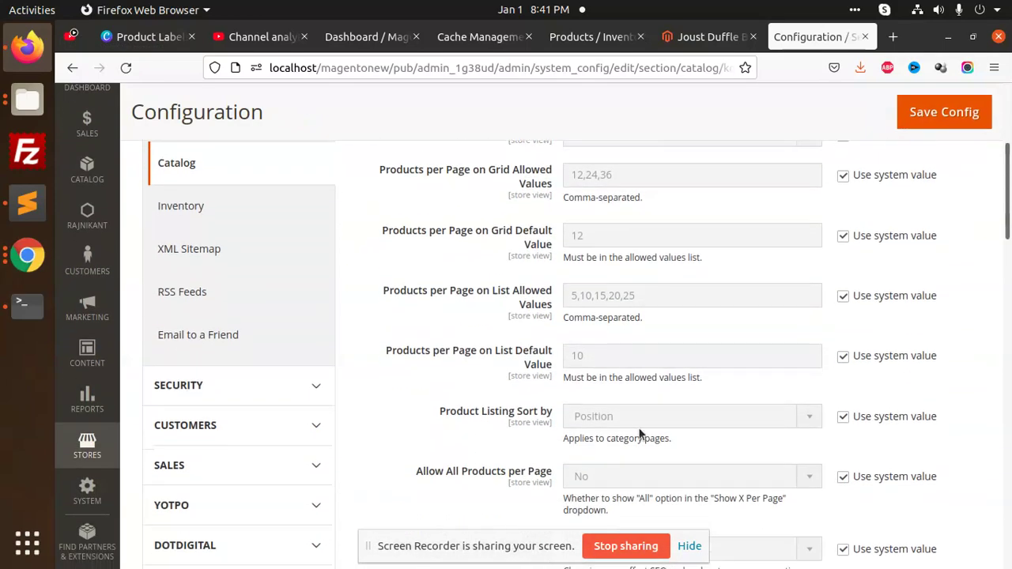
pyautogui.scroll(-2, 592, 411)
pyautogui.scroll(-2, 553, 347)
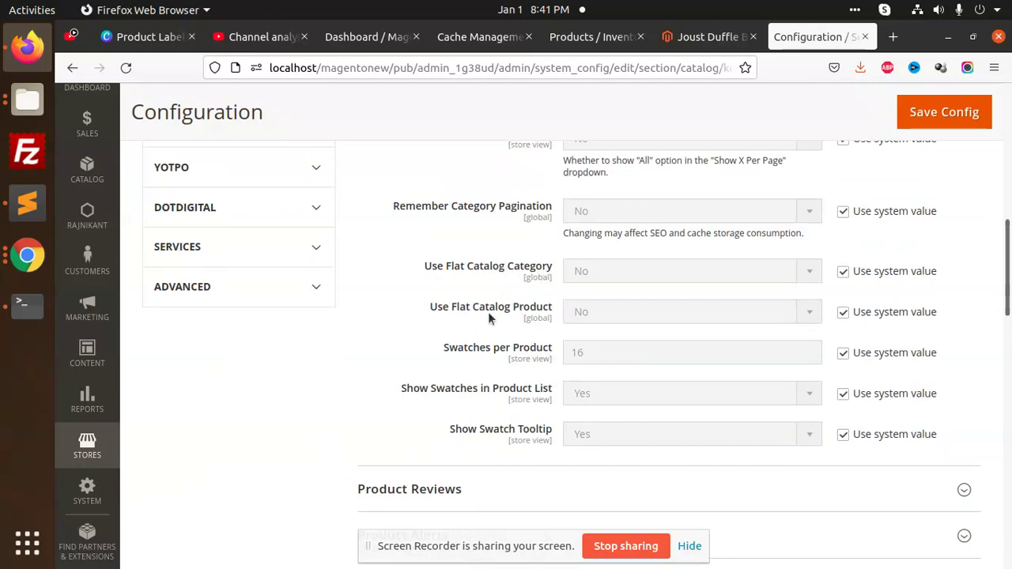
# Override system values and set Use Flat Catalog Category and Use Flat Catalog Product to Yes
pyautogui.click(844, 272)
pyautogui.click(842, 312)
pyautogui.click(683, 271)
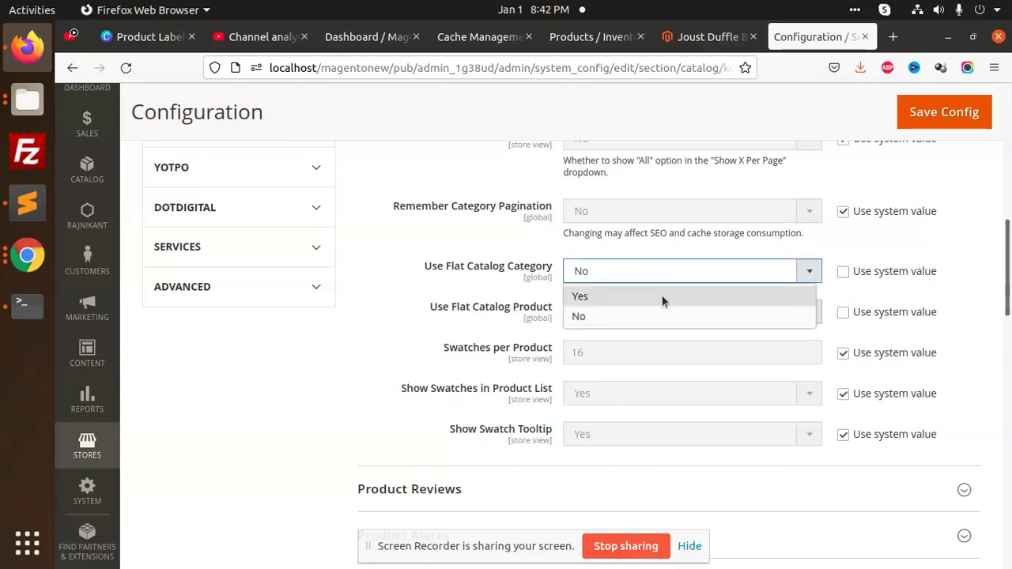
pyautogui.click(661, 296)
pyautogui.click(655, 309)
pyautogui.click(635, 336)
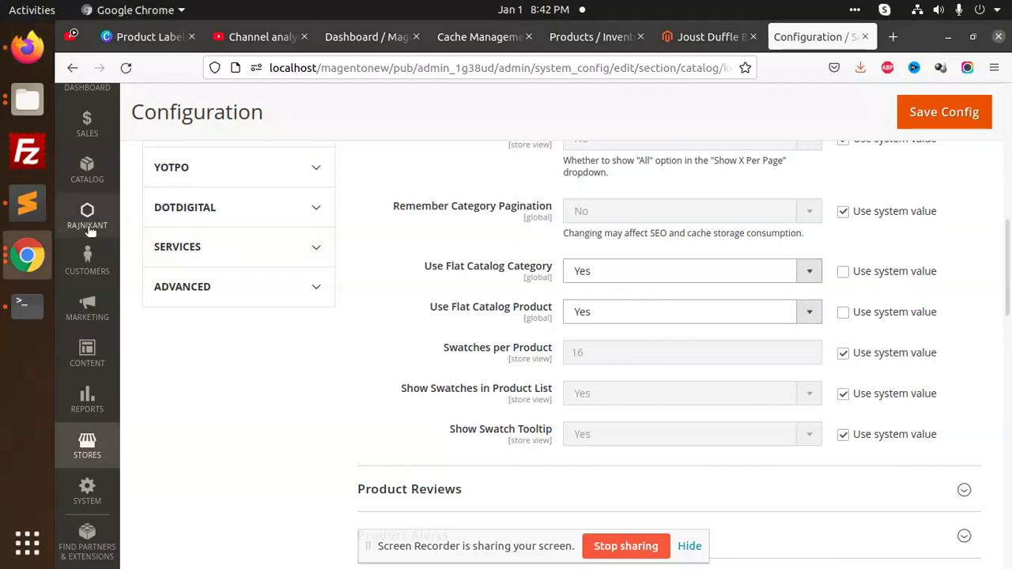
pyautogui.click(27, 203)
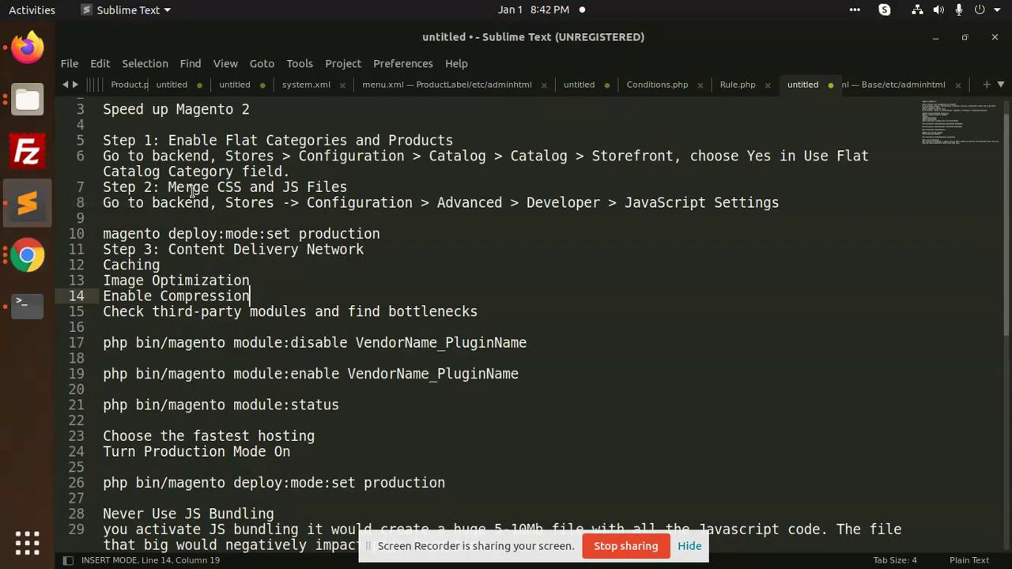
# Mark the Merge CSS and JS Files note, then return to Magento's Catalog configuration
pyautogui.moveTo(167, 187); pyautogui.dragTo(355, 186)
pyautogui.click(359, 186)
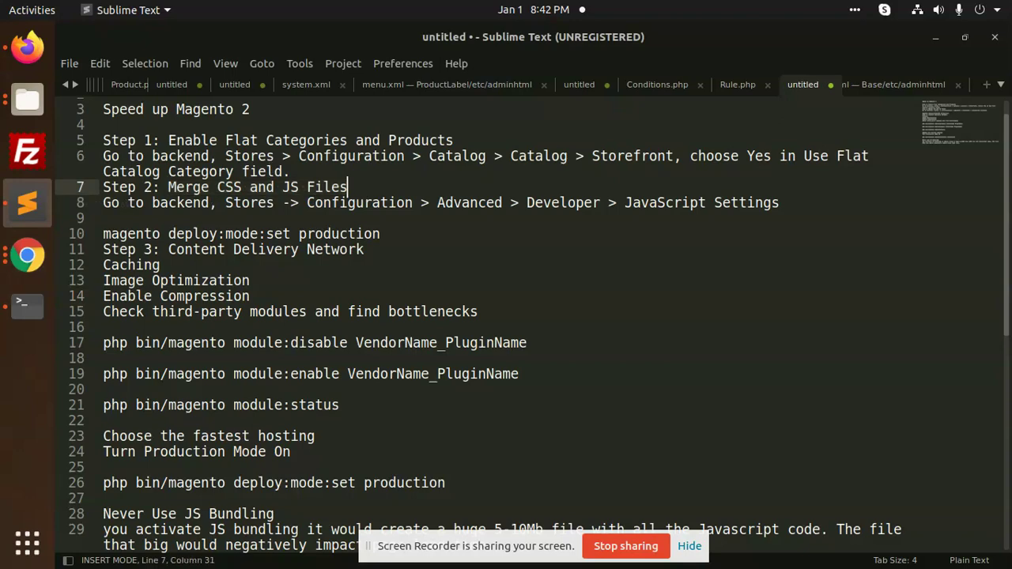
pyautogui.click(27, 47)
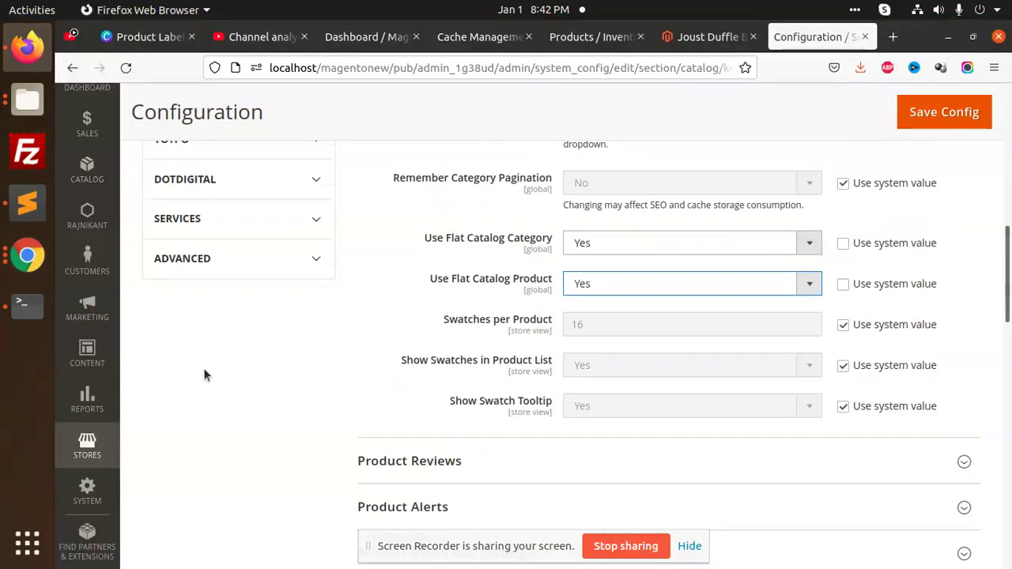
pyautogui.scroll(-1, 213, 348)
pyautogui.scroll(3, 237, 340)
pyautogui.click(87, 542)
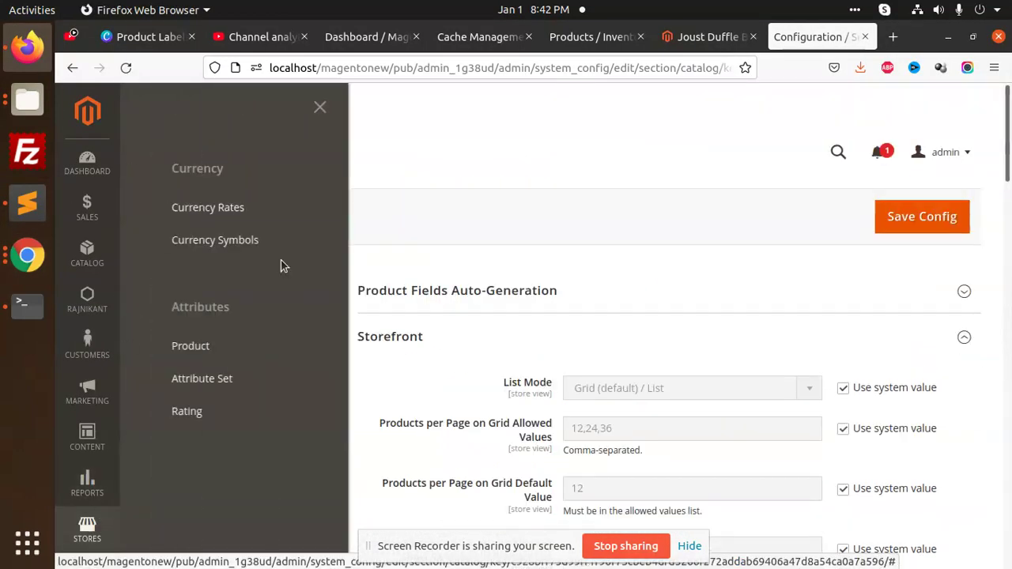
pyautogui.click(541, 178)
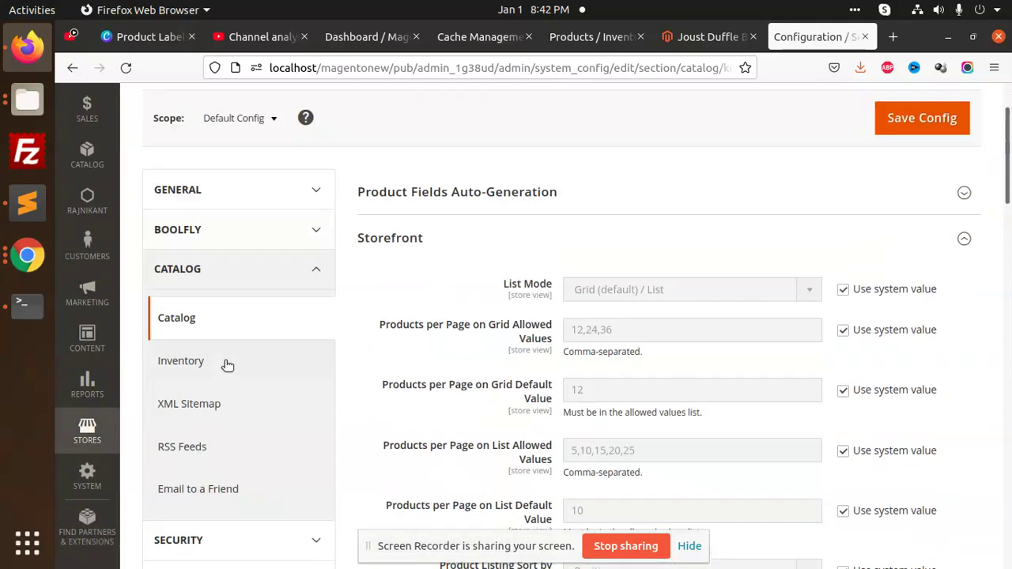
pyautogui.scroll(-5, 238, 395)
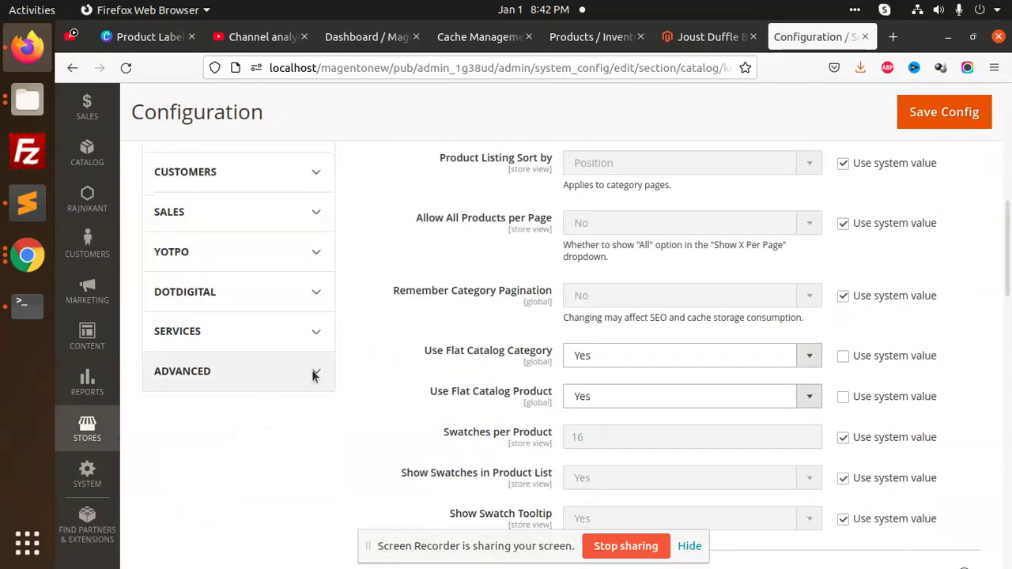
# Check 'Advanced' in the step 2 note, then open Advanced > Developer configuration
pyautogui.click(26, 203)
pyautogui.doubleClick(452, 203)
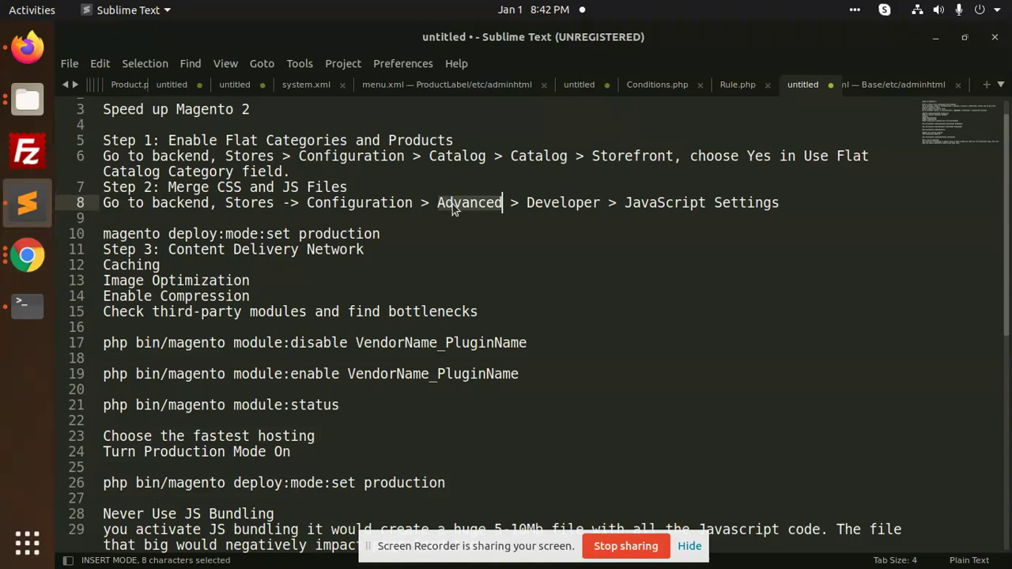
pyautogui.click(27, 255)
pyautogui.click(20, 50)
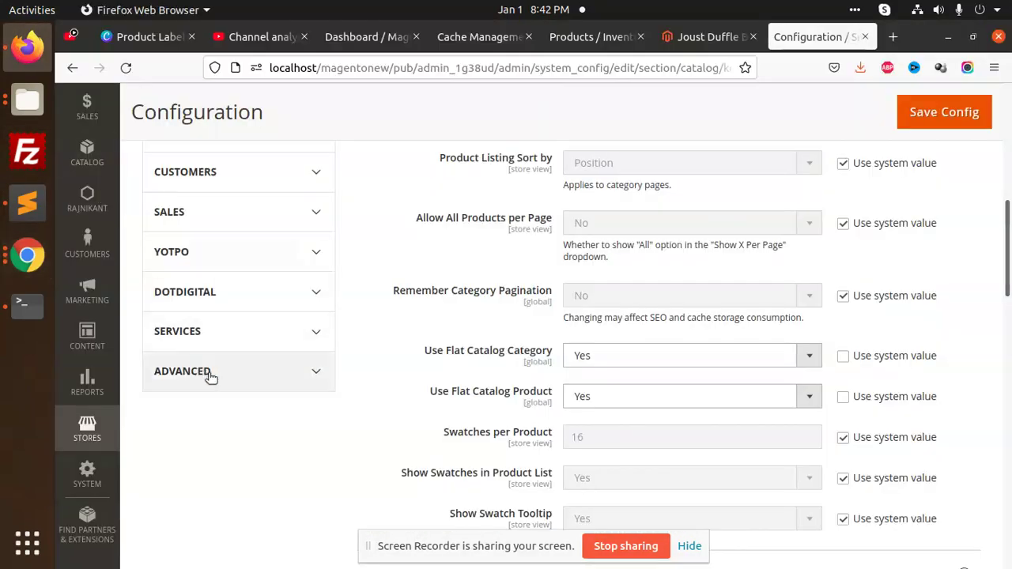
pyautogui.click(208, 376)
pyautogui.click(195, 506)
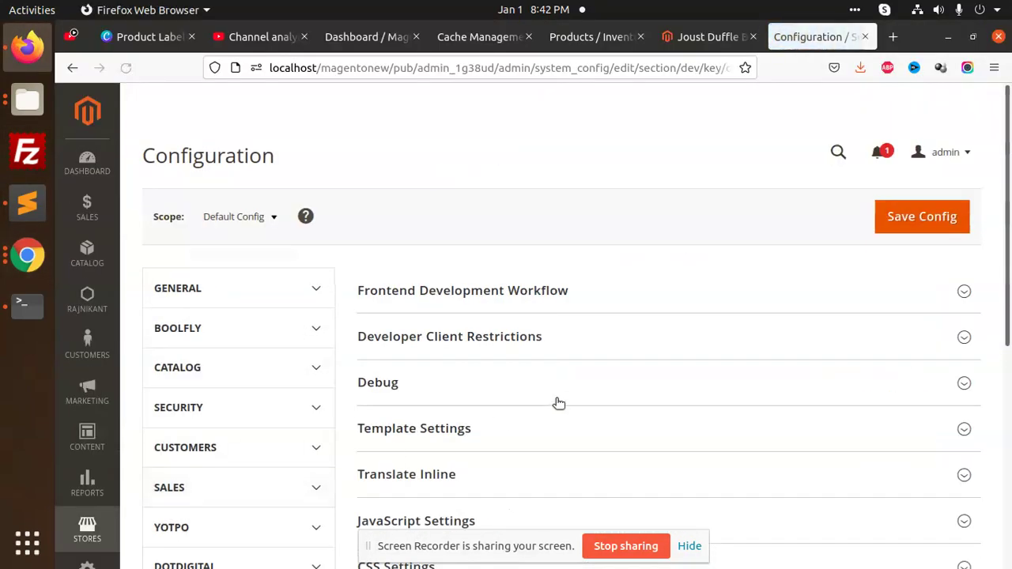
# Expand CSS and JavaScript Settings and untick Use system value for Merge JavaScript Files
pyautogui.scroll(-4, 558, 402)
pyautogui.scroll(-2, 524, 363)
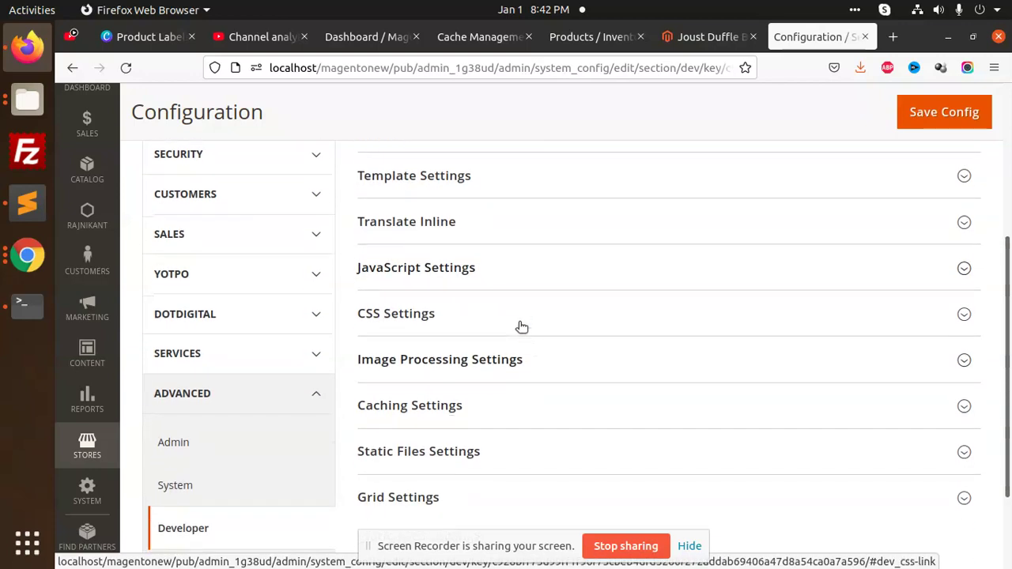
pyautogui.click(524, 329)
pyautogui.click(602, 269)
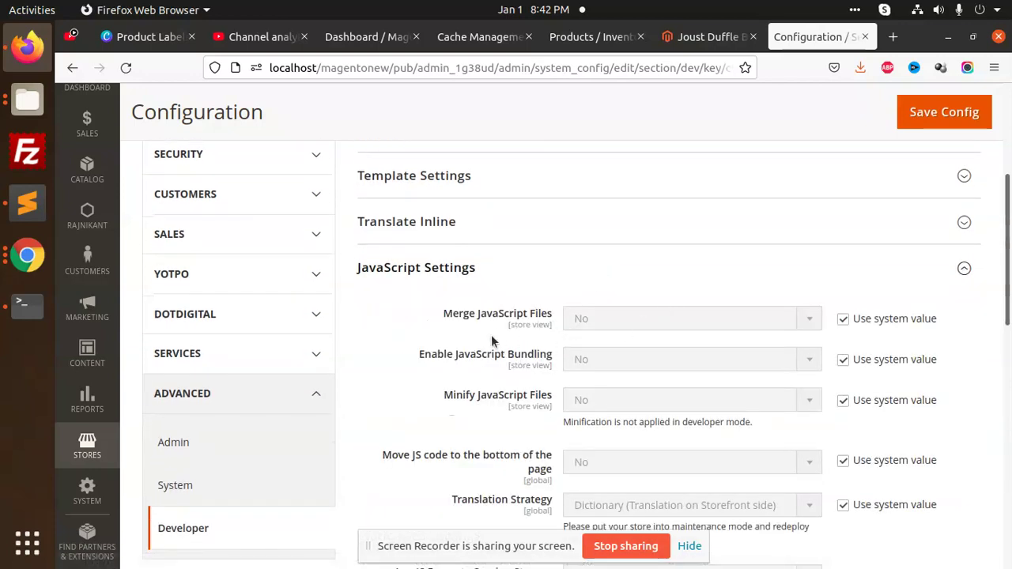
pyautogui.click(842, 319)
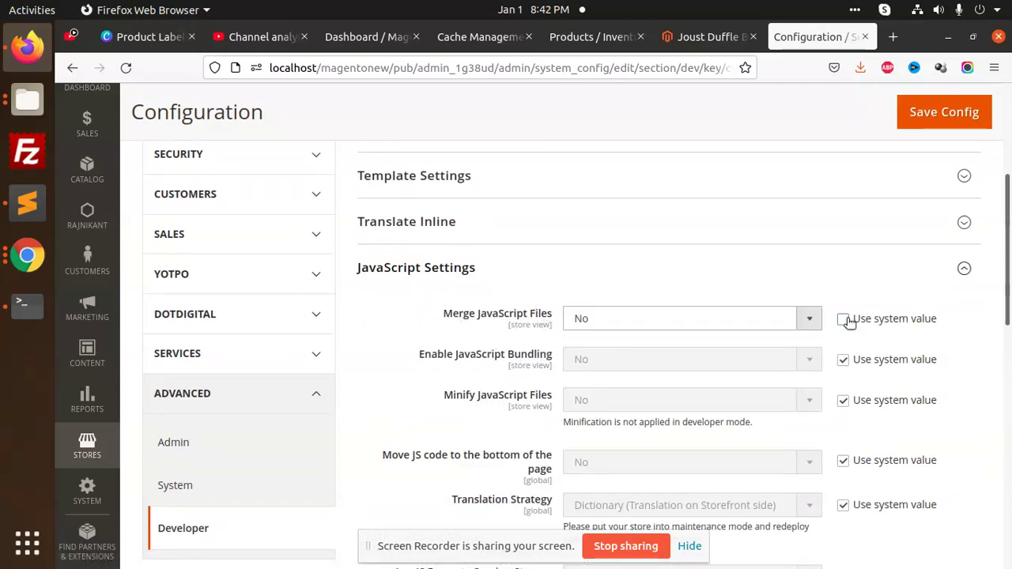
# Set Enable JavaScript Bundling explicitly to No and Merge JavaScript Files to Yes
pyautogui.click(675, 319)
pyautogui.click(709, 288)
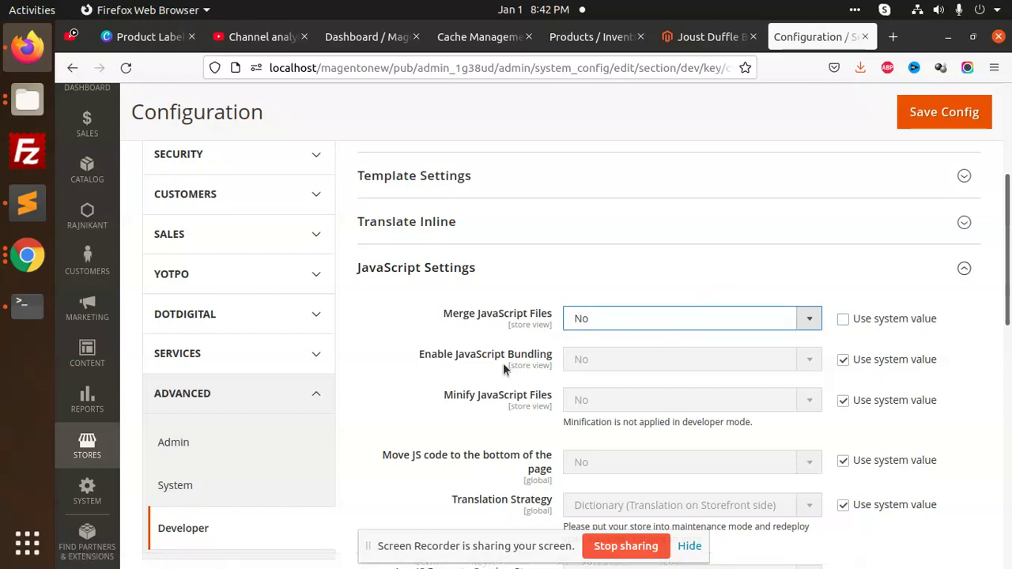
pyautogui.click(843, 360)
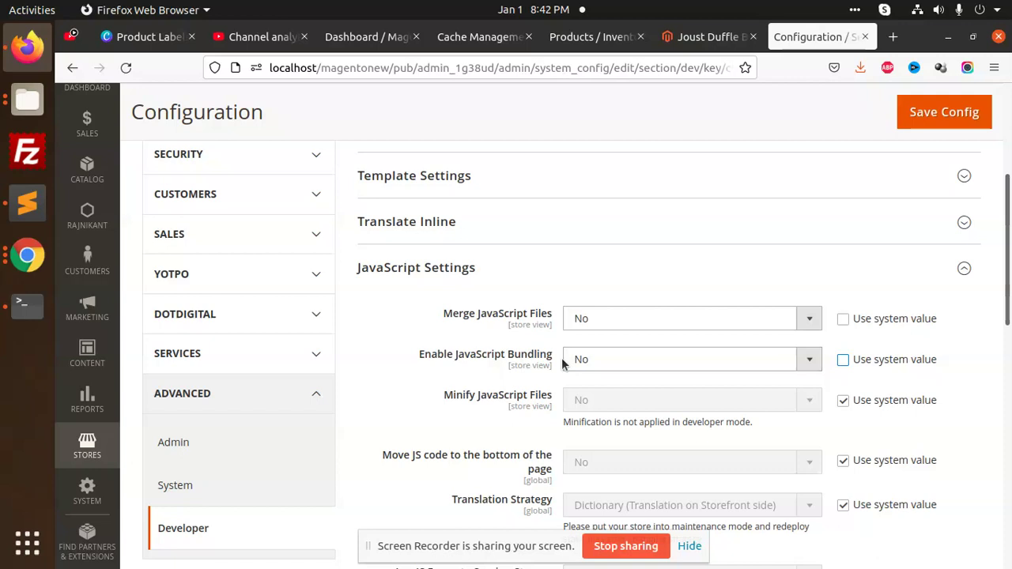
pyautogui.click(621, 358)
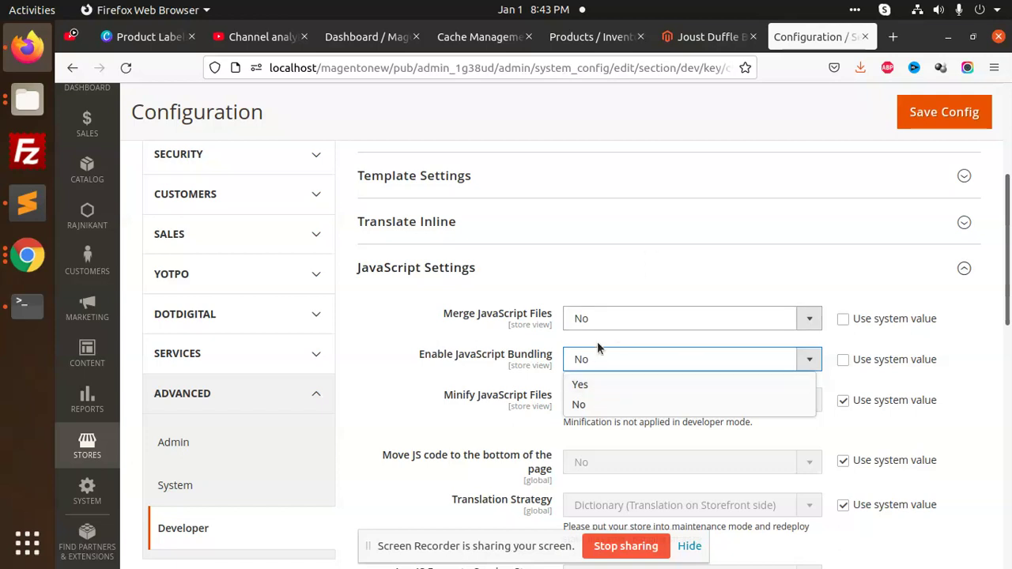
pyautogui.click(616, 400)
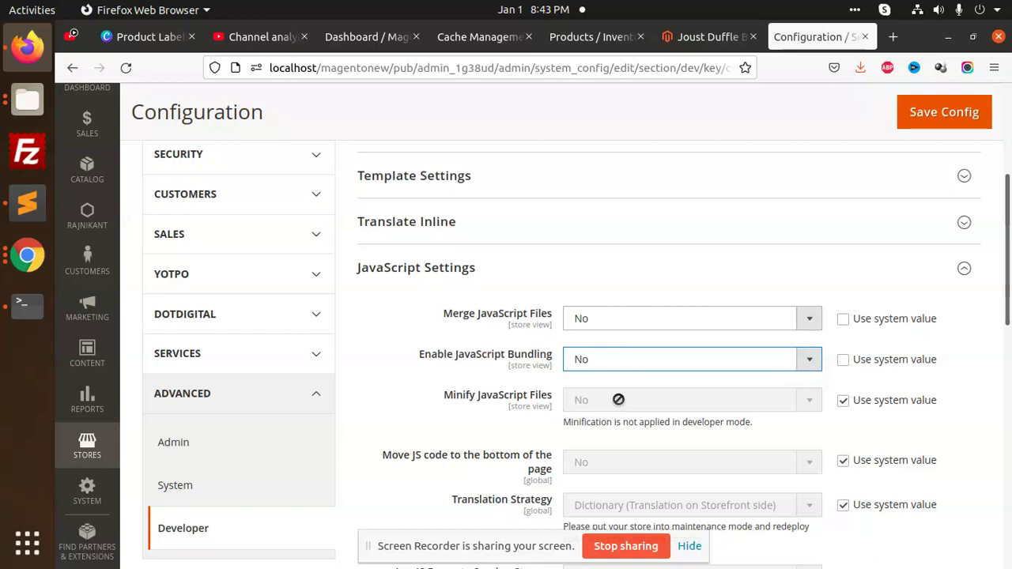
pyautogui.click(599, 316)
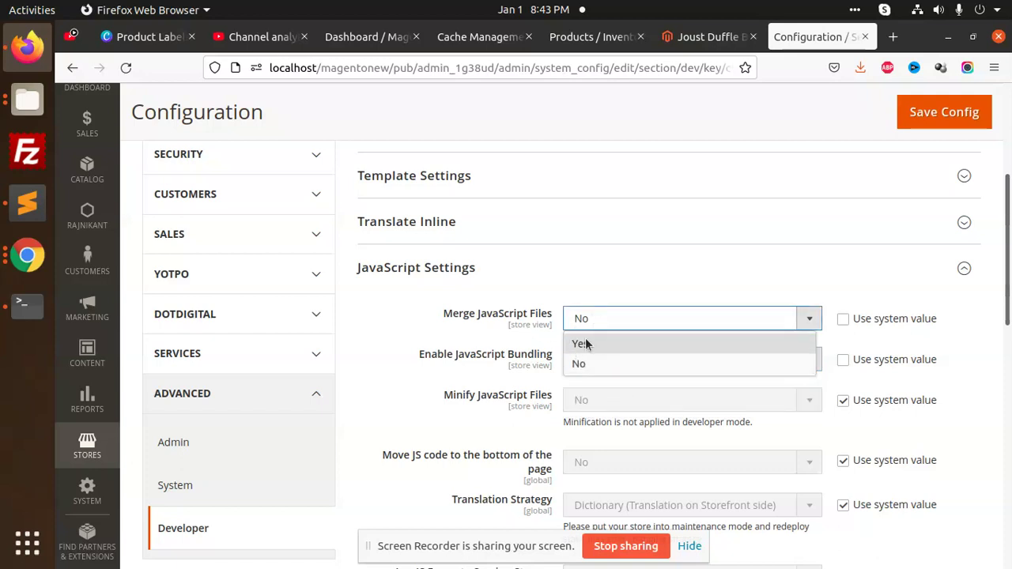
pyautogui.click(586, 344)
# Scroll down and expand the Image Processing Settings section
pyautogui.scroll(-3, 569, 379)
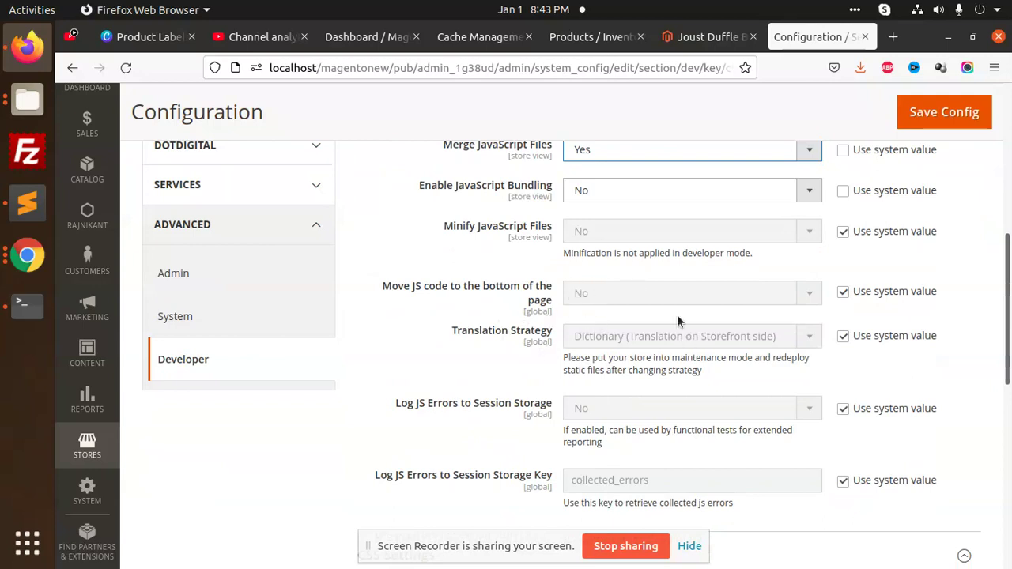
pyautogui.scroll(-3, 522, 411)
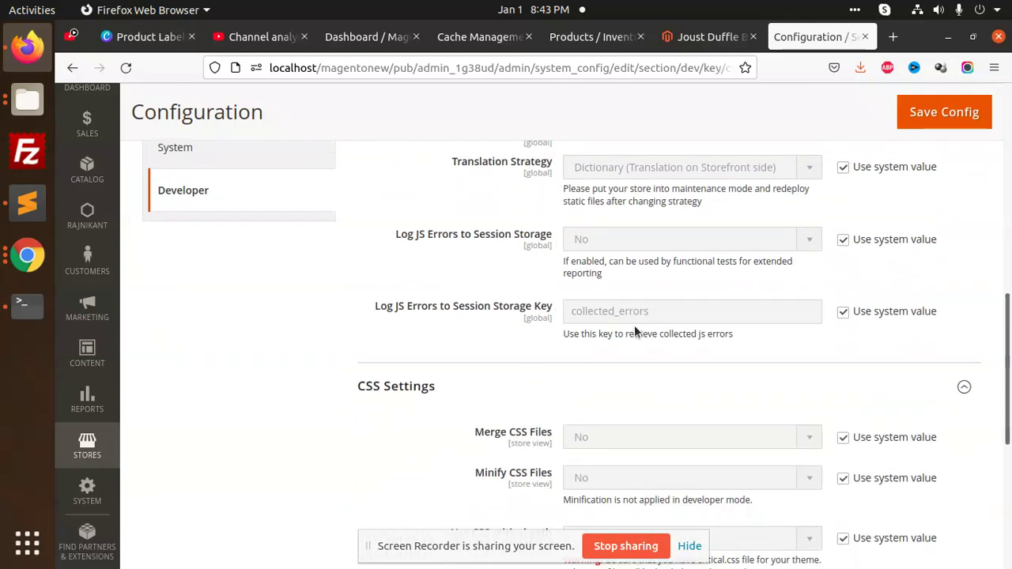
pyautogui.scroll(-3, 767, 346)
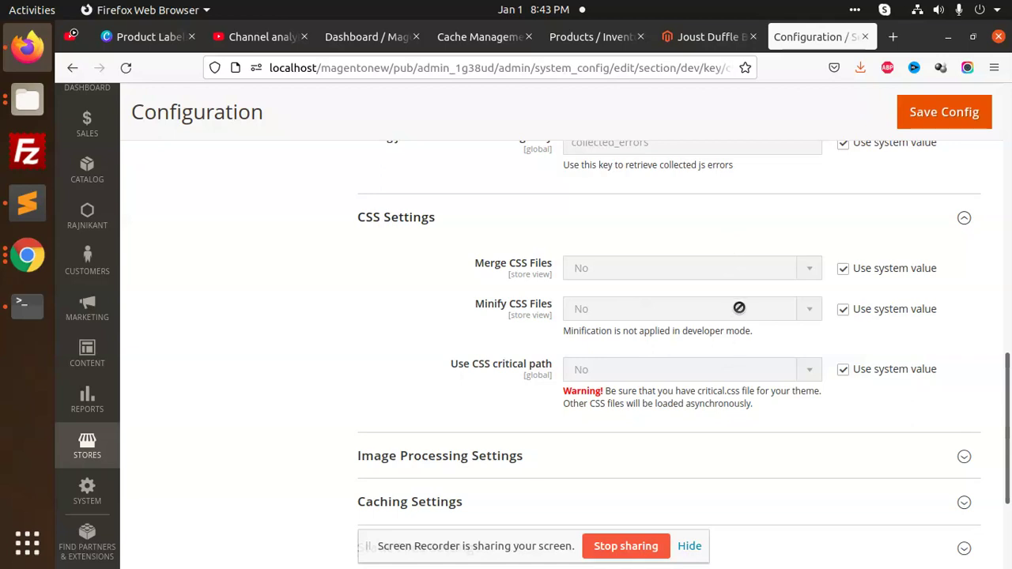
pyautogui.scroll(-3, 740, 308)
pyautogui.click(689, 289)
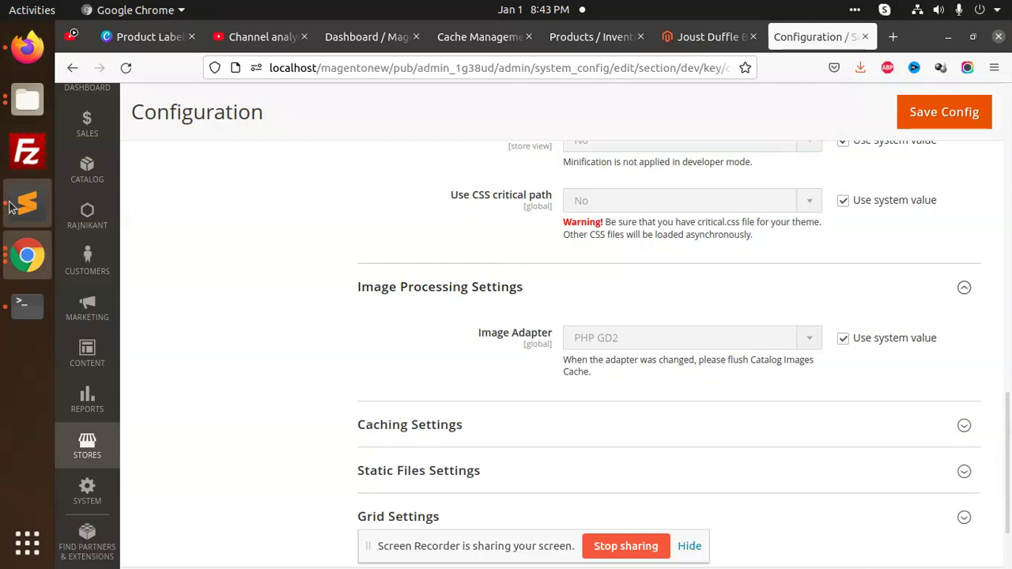
pyautogui.click(11, 207)
pyautogui.click(167, 233)
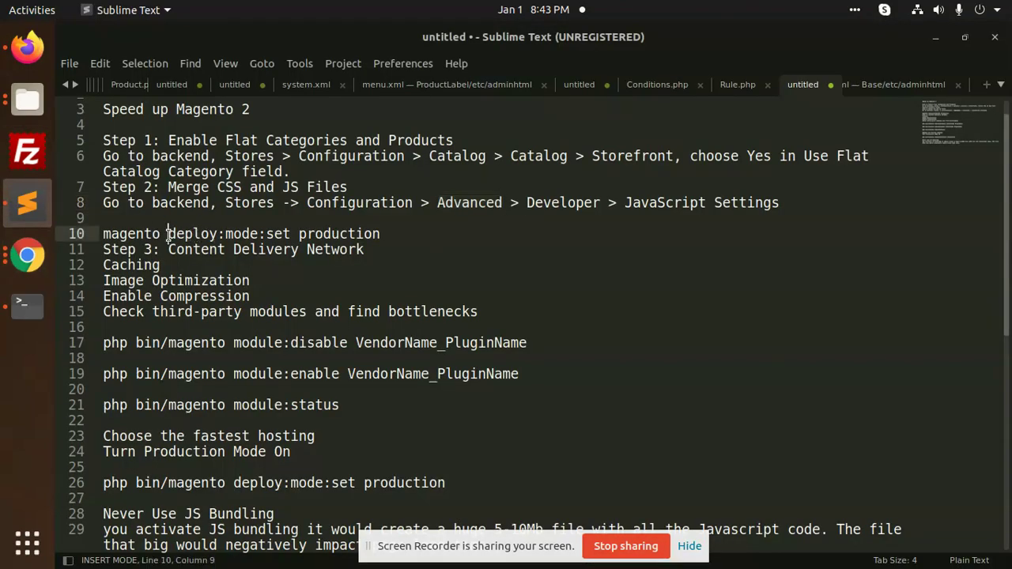
pyautogui.doubleClick(169, 233)
pyautogui.doubleClick(258, 233)
pyautogui.click(295, 234)
pyautogui.moveTo(295, 233); pyautogui.dragTo(386, 242)
pyautogui.click(386, 245)
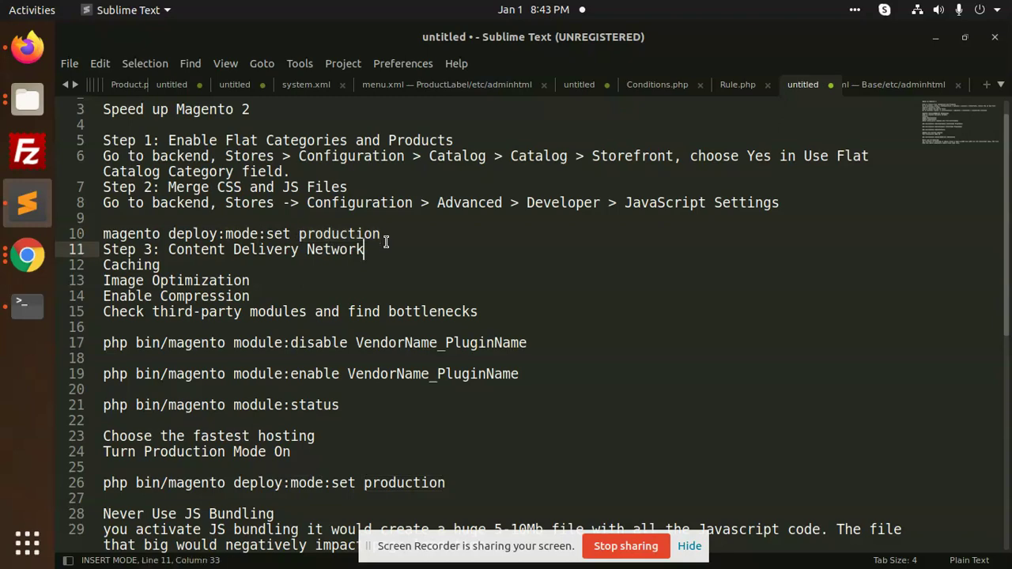
pyautogui.hotkey('ctrl', 'u')
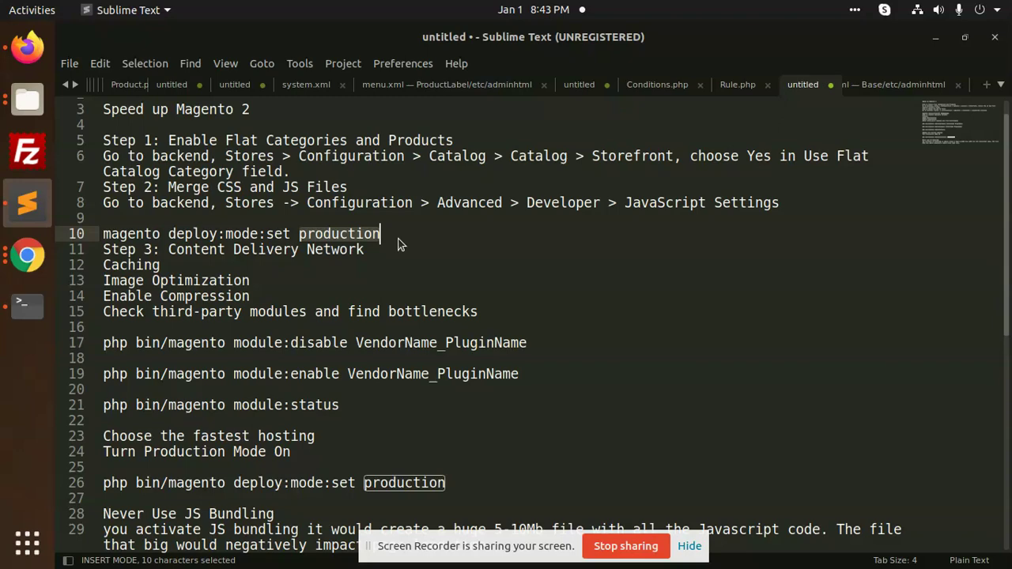
pyautogui.doubleClick(279, 233)
pyautogui.click(210, 234)
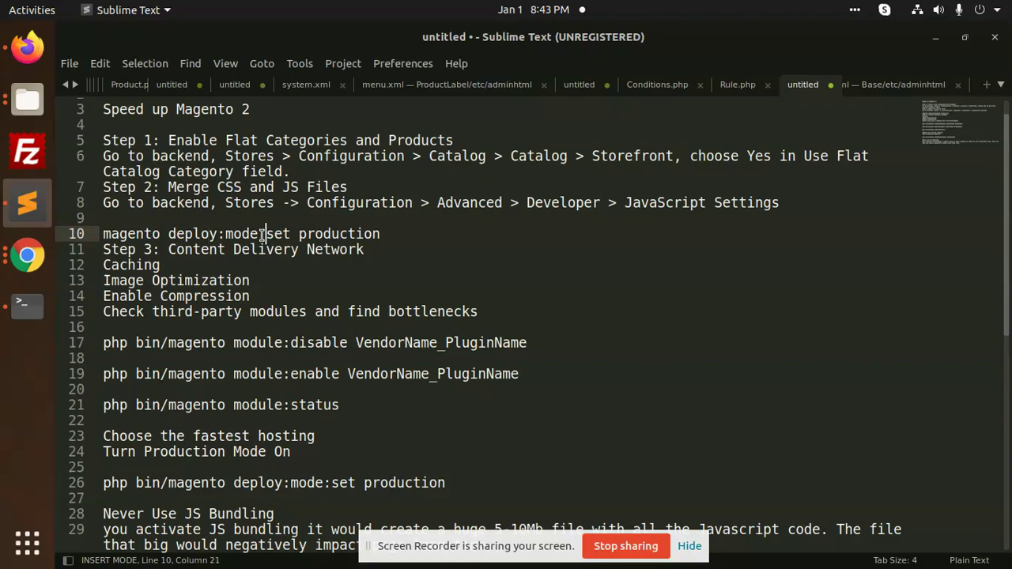
pyautogui.click(298, 234)
pyautogui.doubleClick(375, 235)
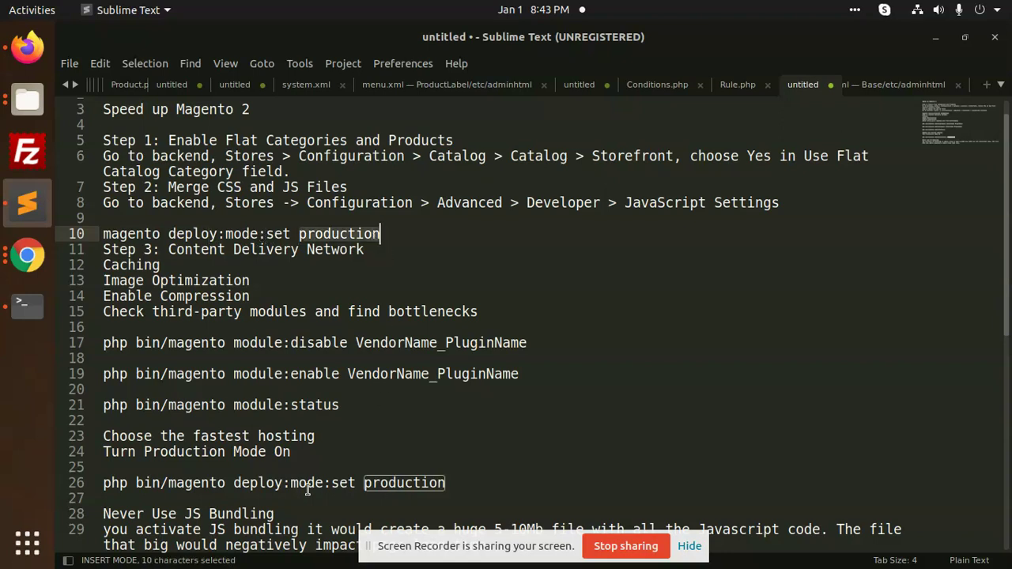
pyautogui.click(250, 484)
pyautogui.click(310, 472)
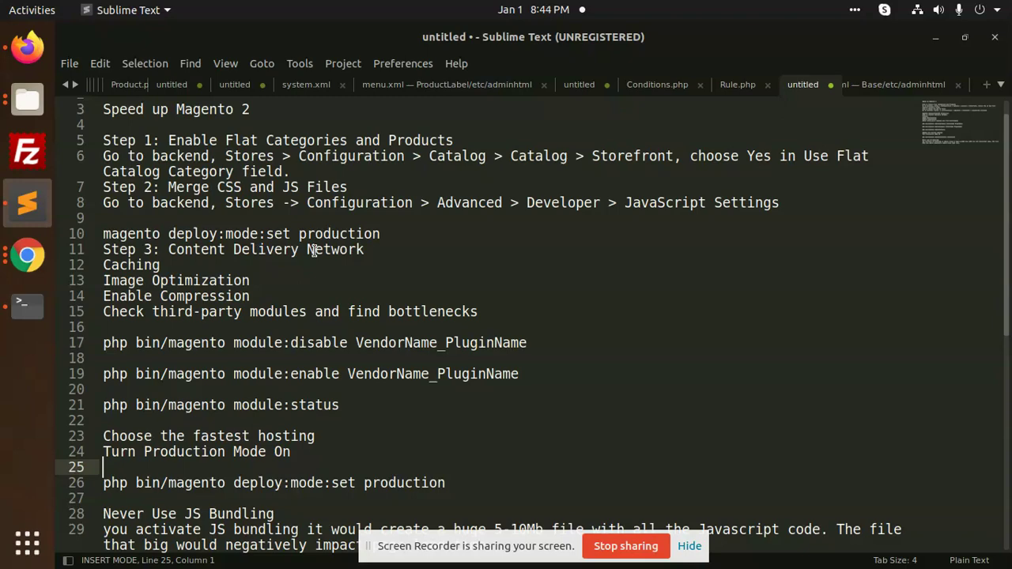
pyautogui.click(27, 47)
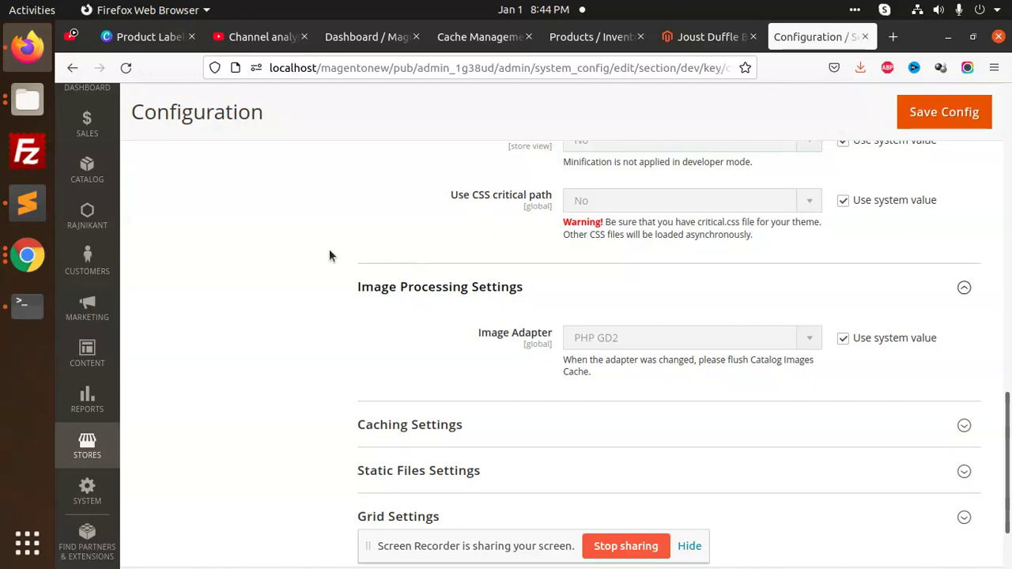
# Open the Web configuration page under GENERAL
pyautogui.scroll(9, 329, 278)
pyautogui.scroll(5, 316, 291)
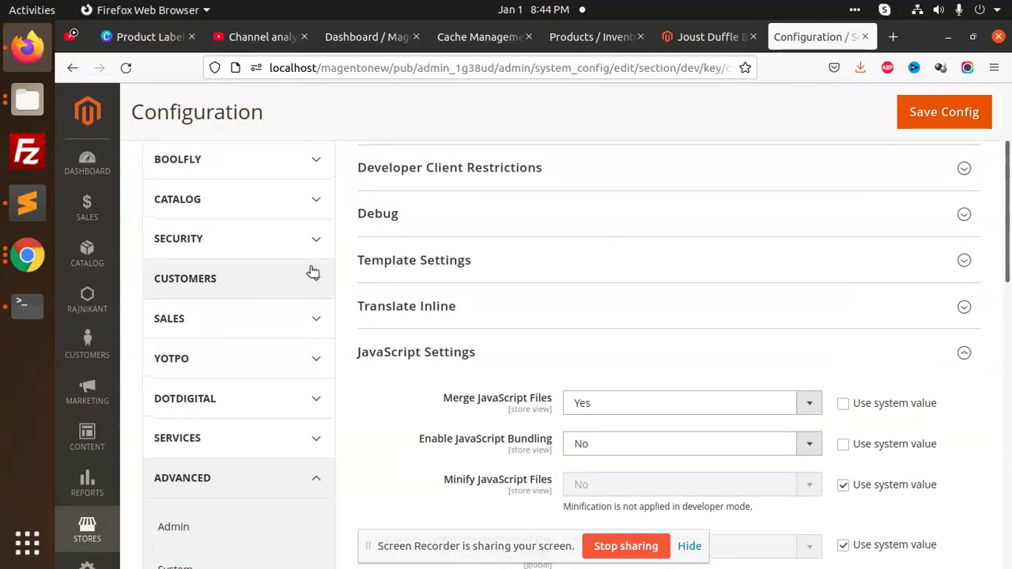
pyautogui.click(301, 294)
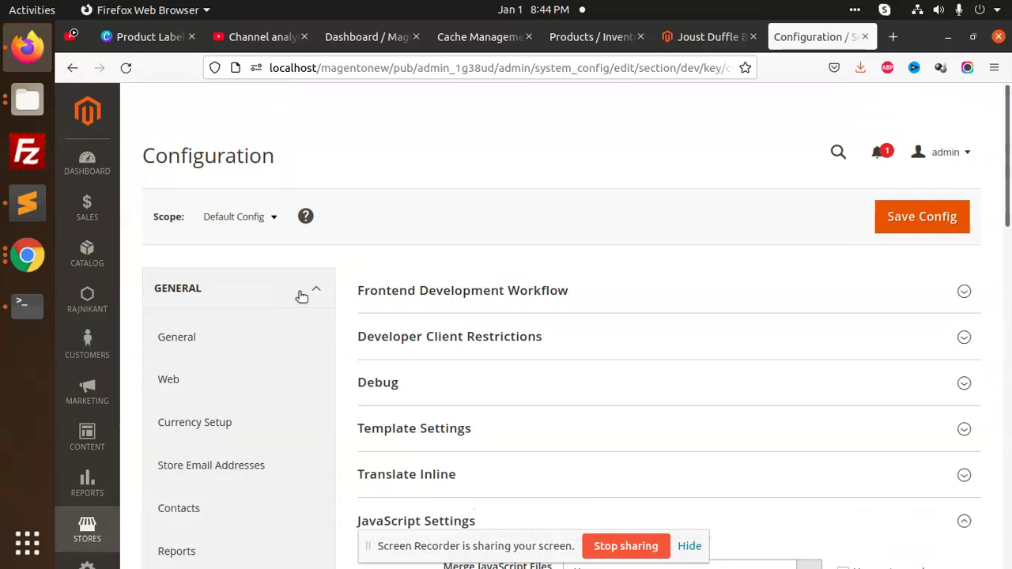
pyautogui.click(219, 379)
# Expand Base URLs and Base URLs (Secure), review the secure URLs, then return to the notes
pyautogui.scroll(-3, 538, 271)
pyautogui.click(528, 220)
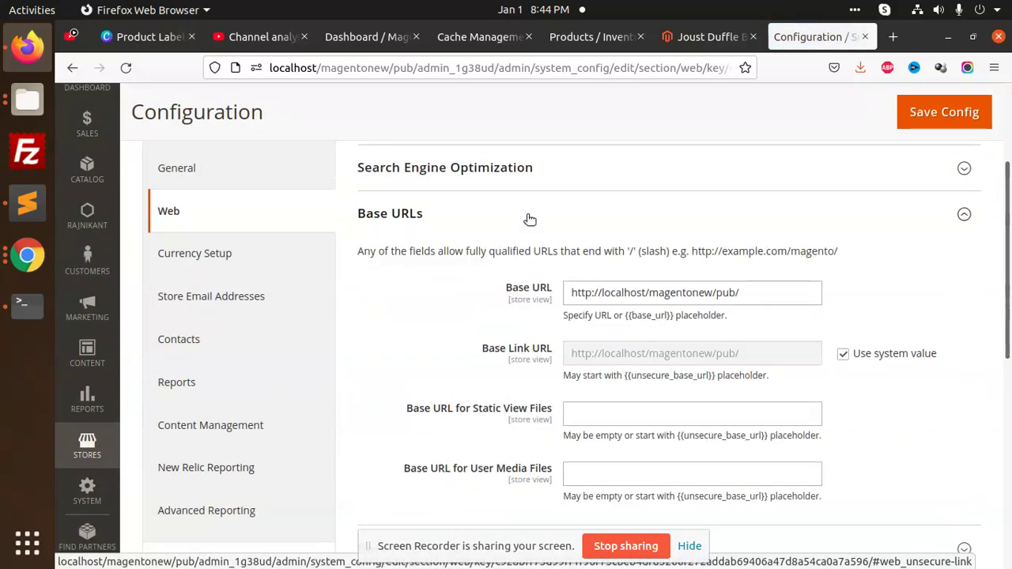
pyautogui.scroll(-3, 407, 251)
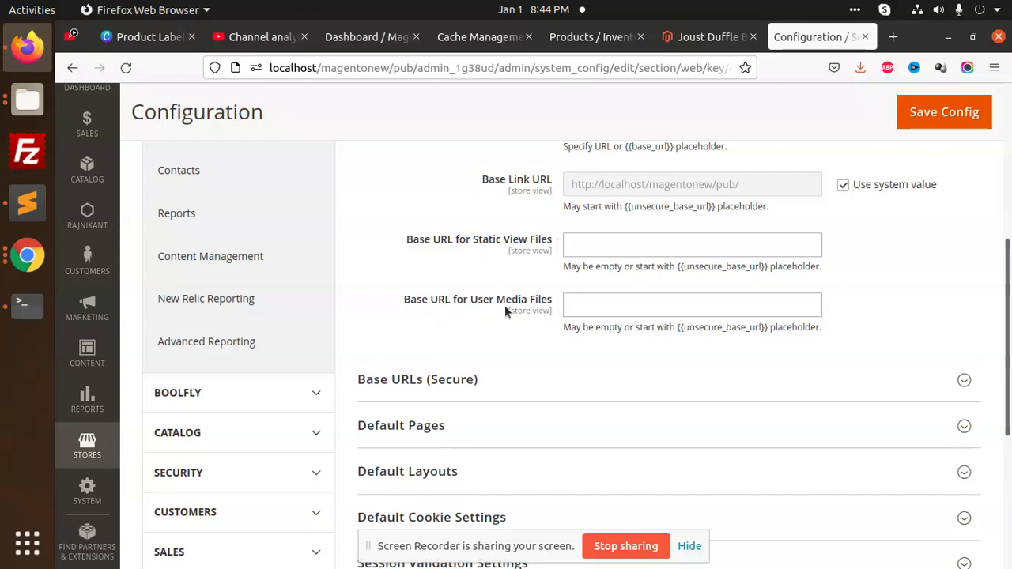
pyautogui.click(511, 373)
pyautogui.scroll(-3, 479, 341)
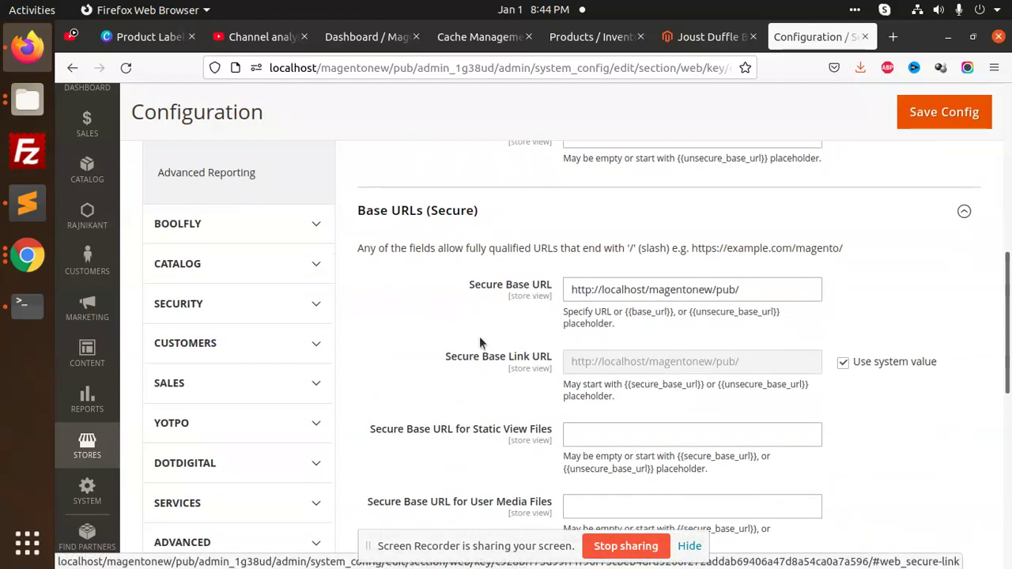
pyautogui.scroll(-3, 596, 434)
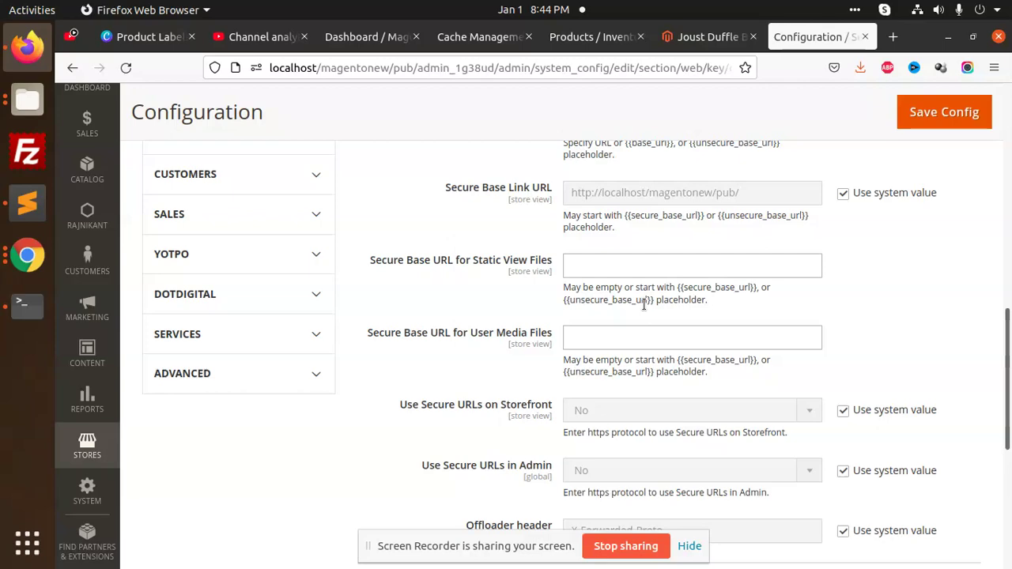
pyautogui.click(27, 203)
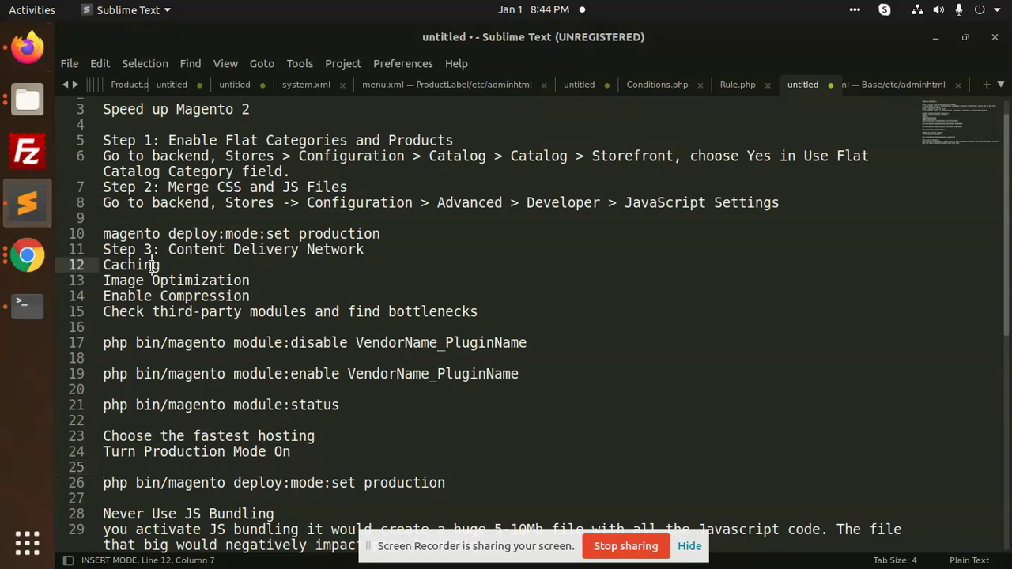
# Pick out 'Caching' in the notes and open System > Cache Management in Magento
pyautogui.doubleClick(151, 265)
pyautogui.hotkey('alt', 'Tab')
pyautogui.scroll(-3, 121, 425)
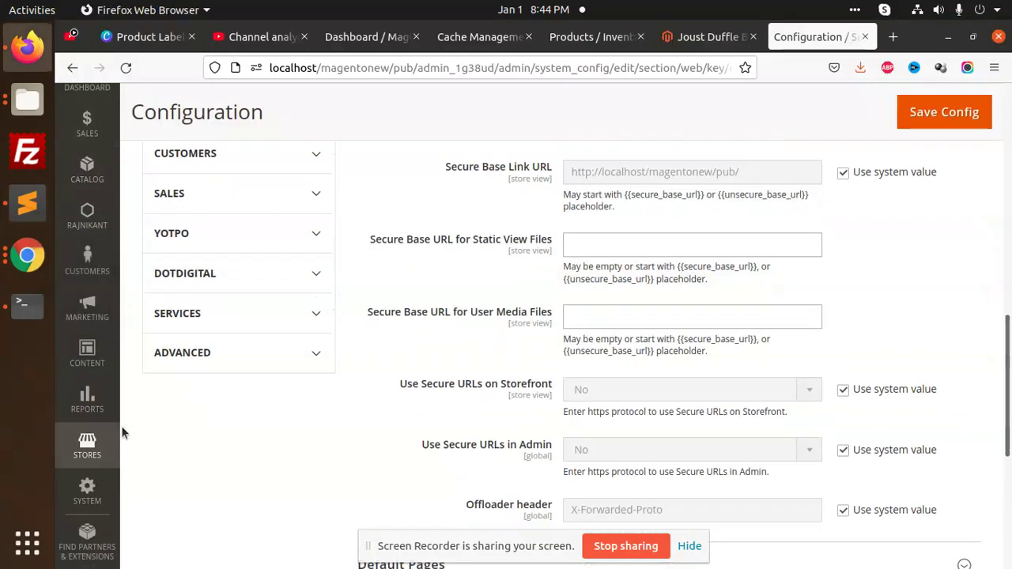
pyautogui.click(89, 491)
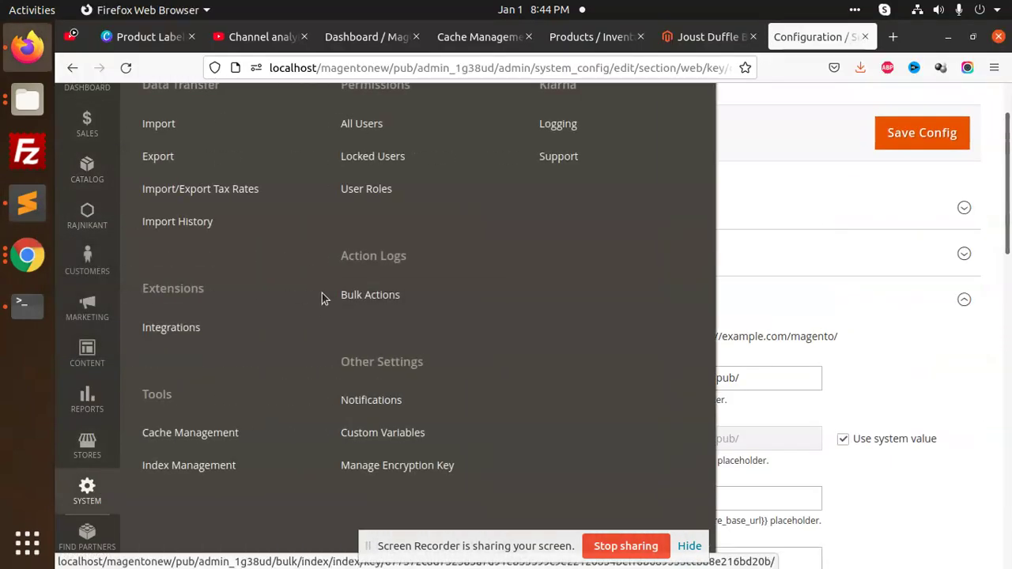
pyautogui.click(187, 429)
# Confirm all 15 cache types, including Page Cache, are enabled, then return to the notes
pyautogui.scroll(-6, 198, 411)
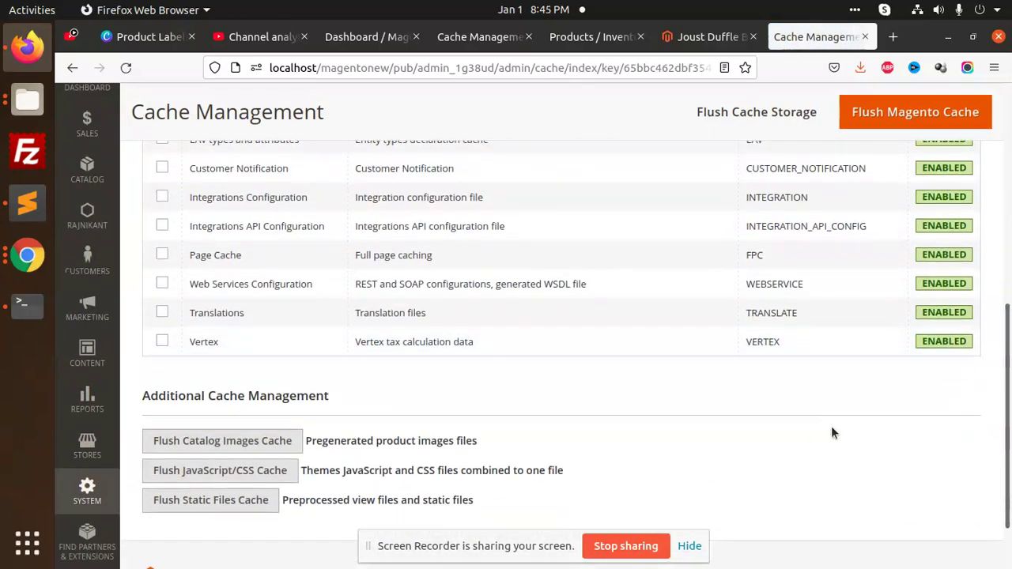
pyautogui.scroll(4, 957, 342)
pyautogui.scroll(2, 957, 341)
pyautogui.scroll(-4, 921, 390)
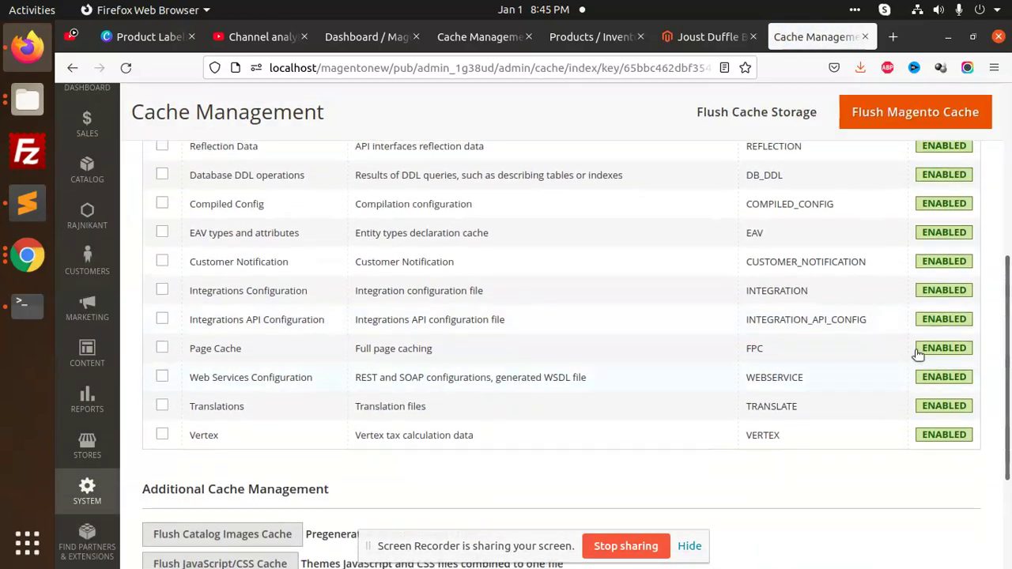
pyautogui.scroll(2, 919, 350)
pyautogui.scroll(2, 920, 261)
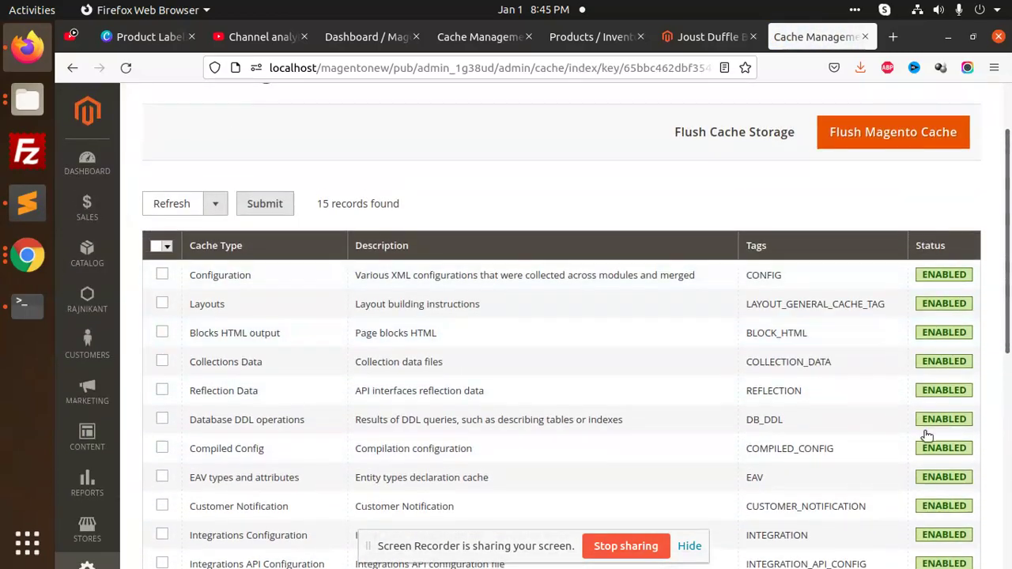
pyautogui.click(28, 221)
pyautogui.doubleClick(211, 296)
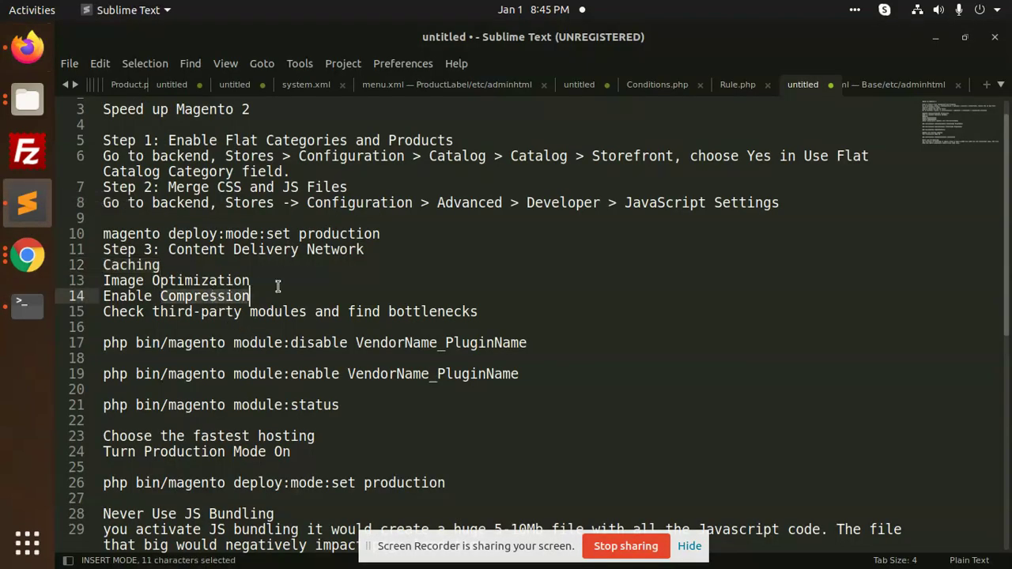
pyautogui.click(280, 286)
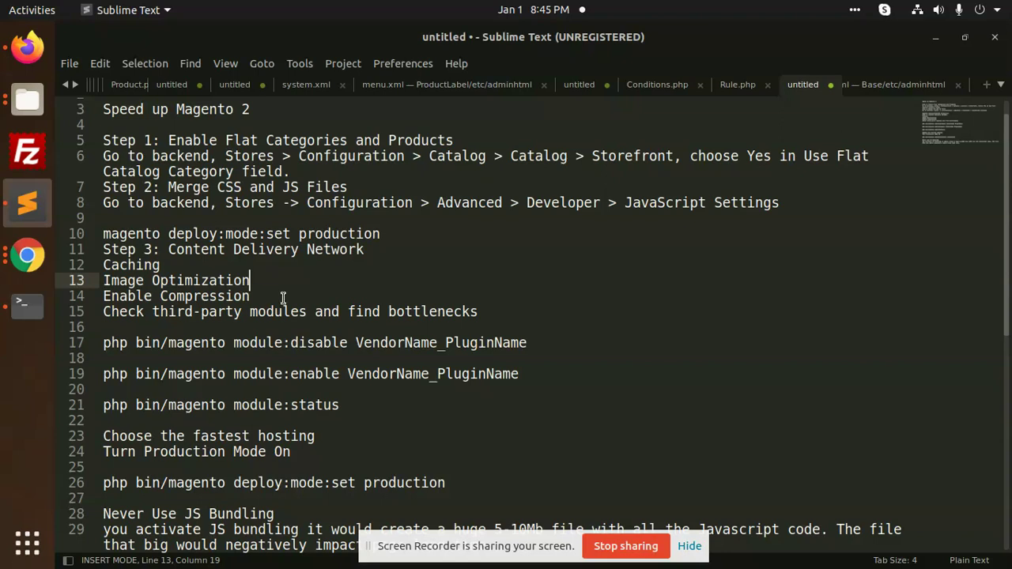
pyautogui.doubleClick(276, 311)
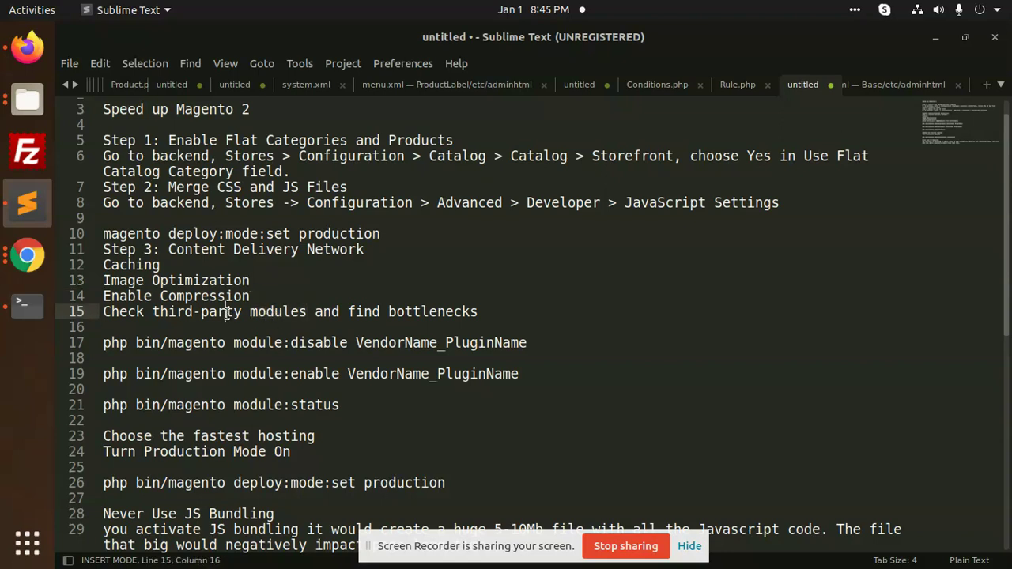
pyautogui.doubleClick(229, 314)
pyautogui.doubleClick(271, 314)
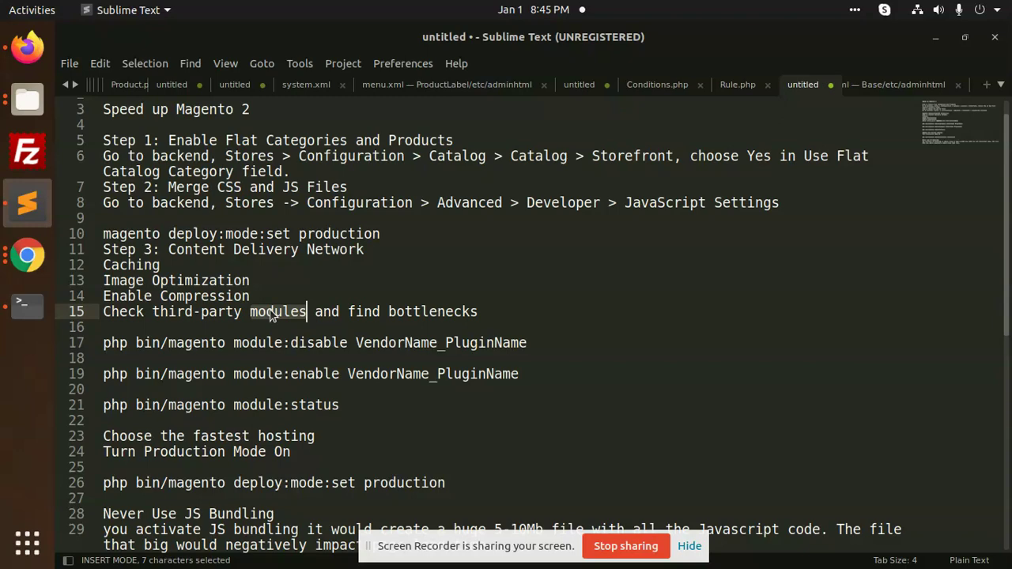
pyautogui.scroll(-1, 271, 314)
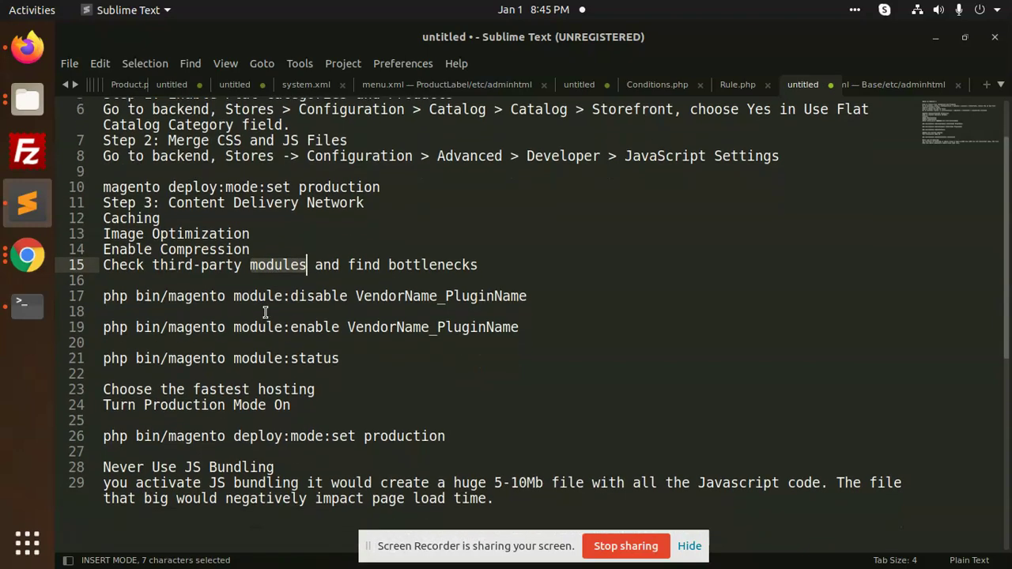
pyautogui.doubleClick(202, 389)
pyautogui.click(250, 387)
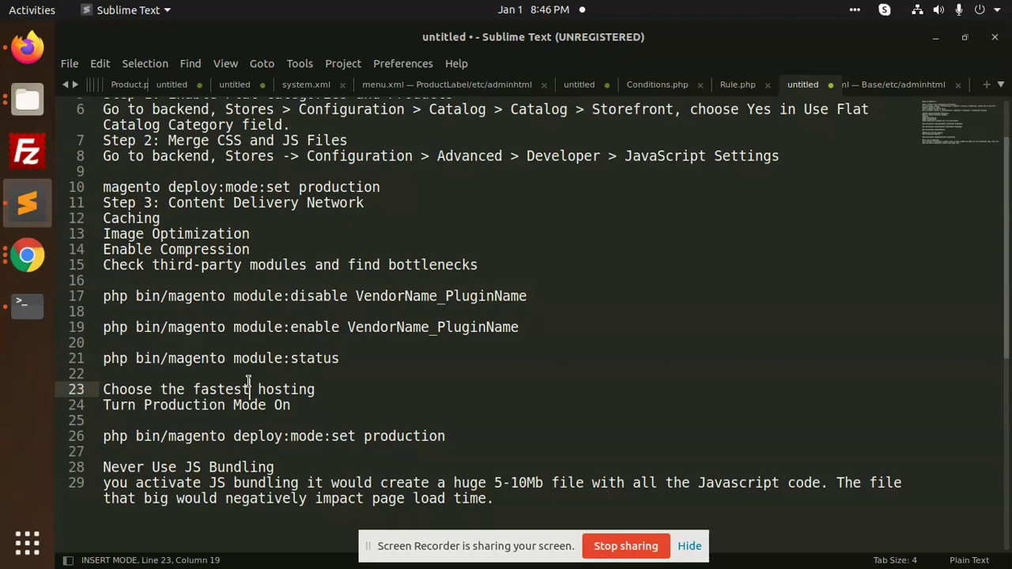
pyautogui.scroll(-1, 407, 418)
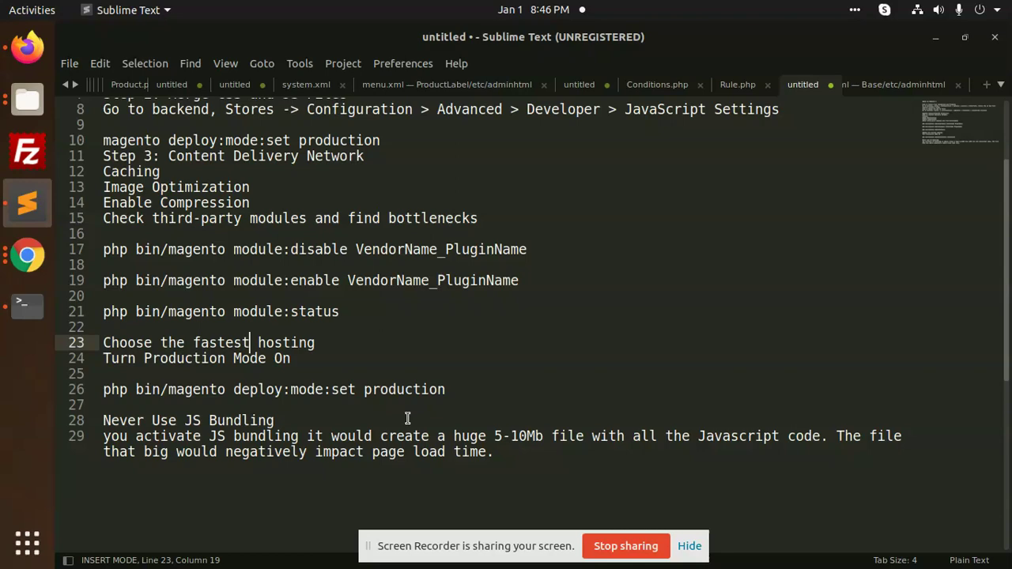
pyautogui.scroll(3, 414, 386)
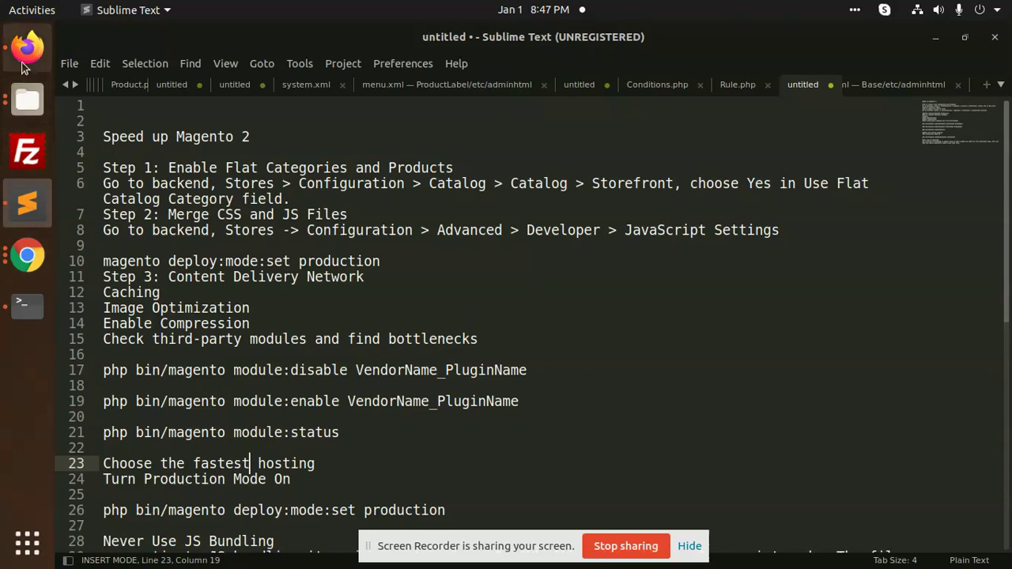
# Open Stores > Configuration > Advanced > System in the Magento admin
pyautogui.click(24, 58)
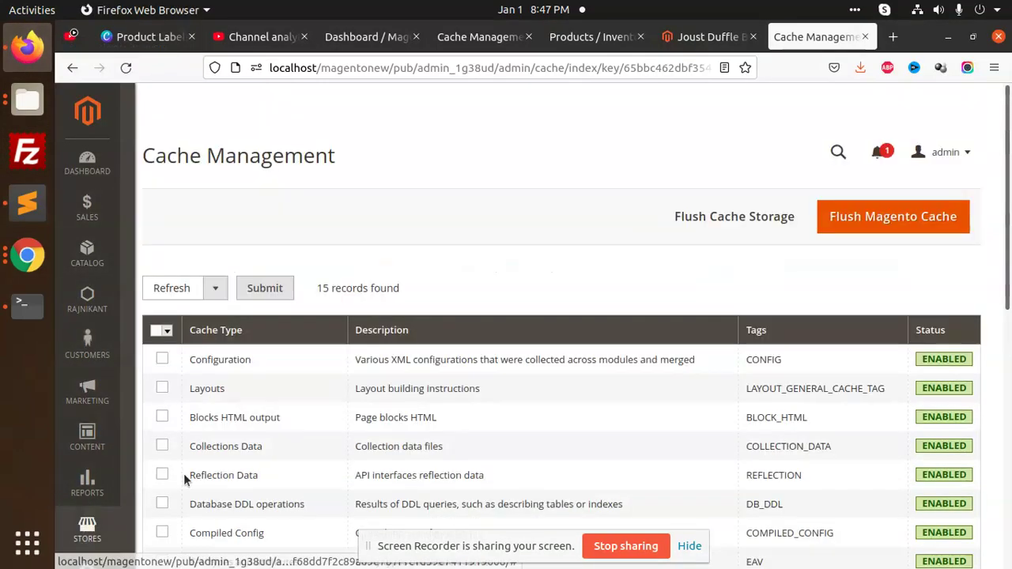
pyautogui.click(87, 526)
pyautogui.click(203, 246)
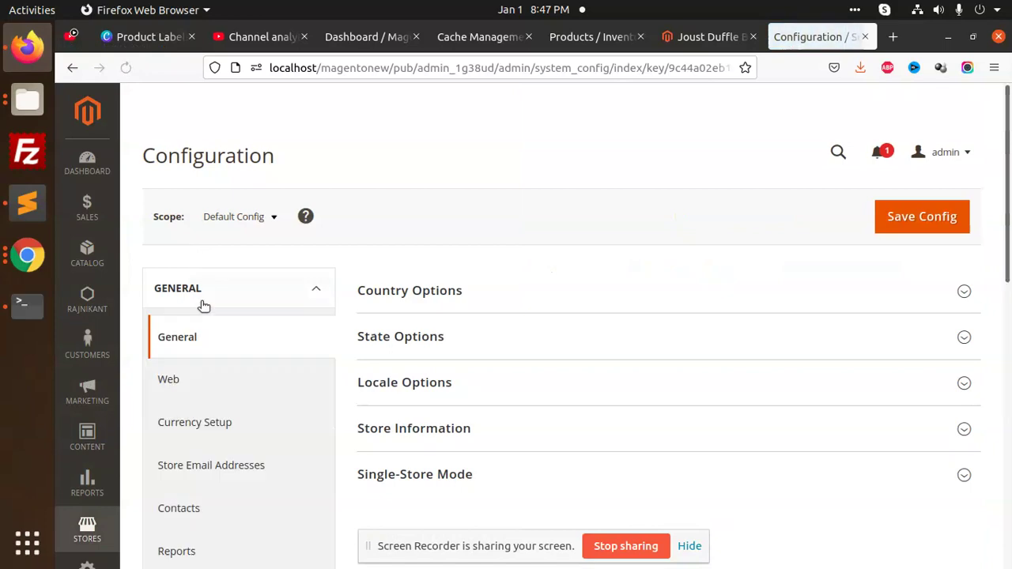
pyautogui.scroll(-10, 214, 346)
pyautogui.scroll(-1, 237, 347)
pyautogui.scroll(6, 267, 343)
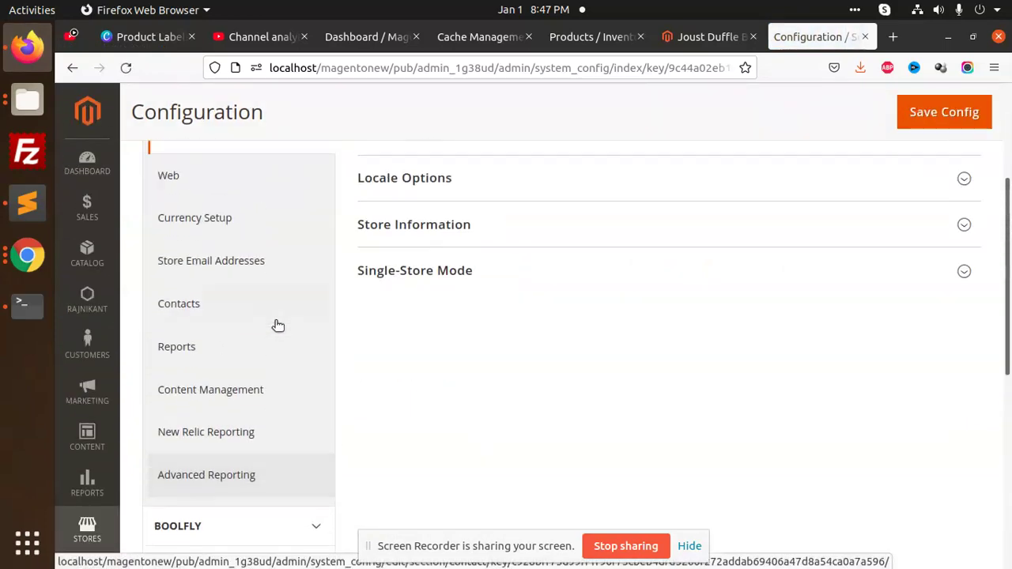
pyautogui.scroll(-3, 295, 336)
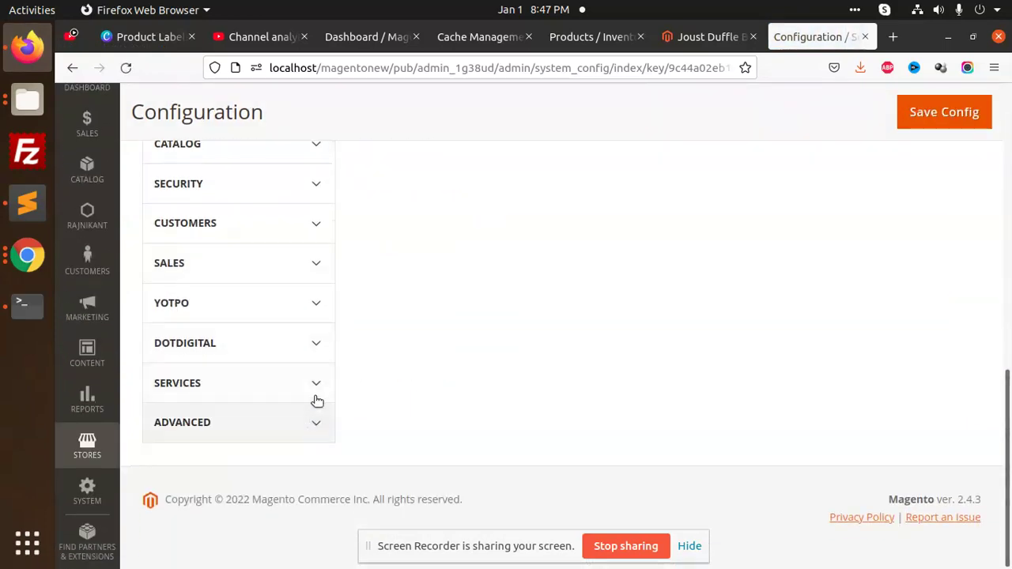
pyautogui.click(315, 419)
pyautogui.scroll(-3, 261, 415)
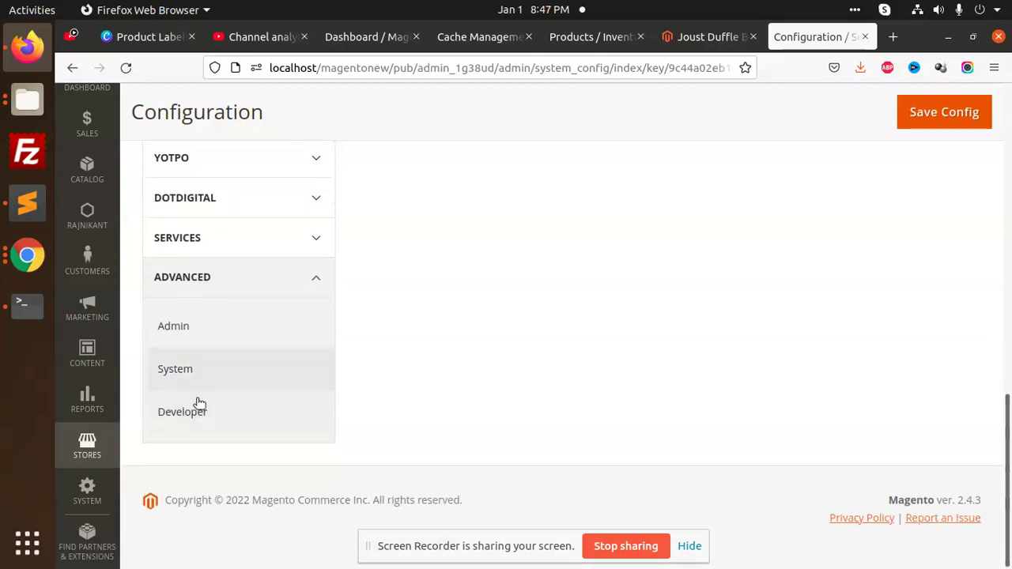
pyautogui.click(196, 372)
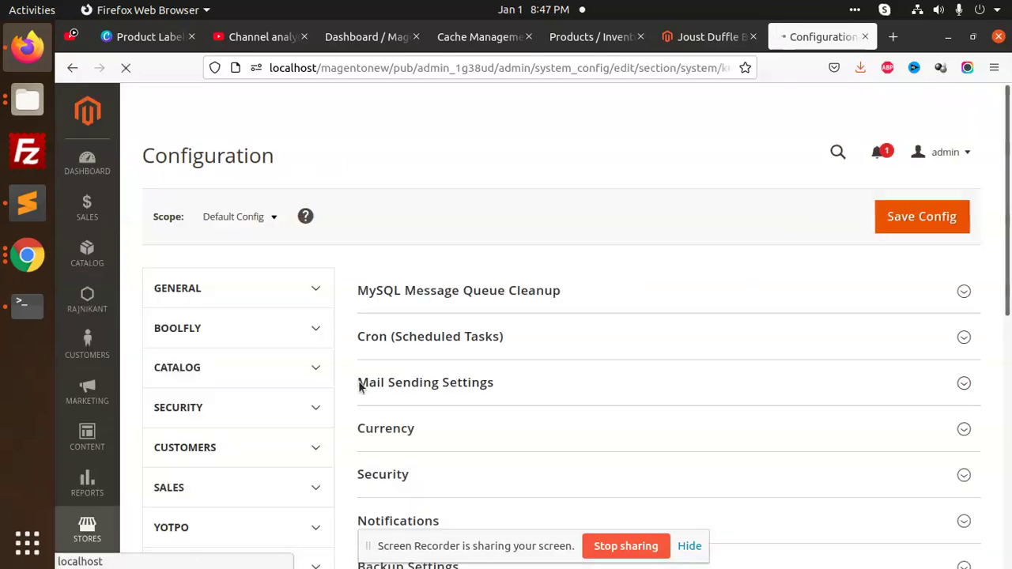
# Set the Full Page Cache caching application to Varnish Cache (Recommended)
pyautogui.scroll(-3, 546, 356)
pyautogui.scroll(-3, 546, 356)
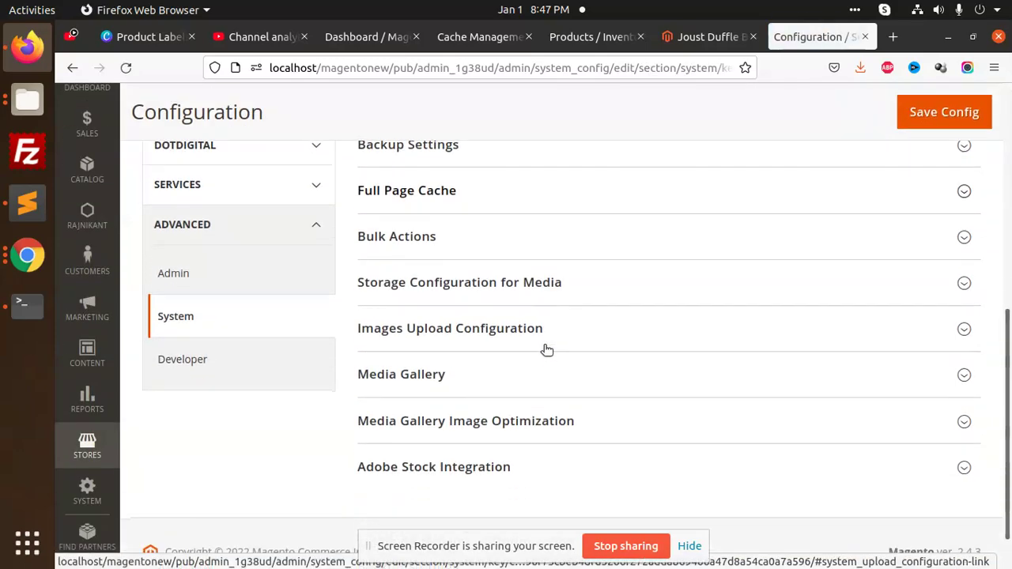
pyautogui.click(490, 199)
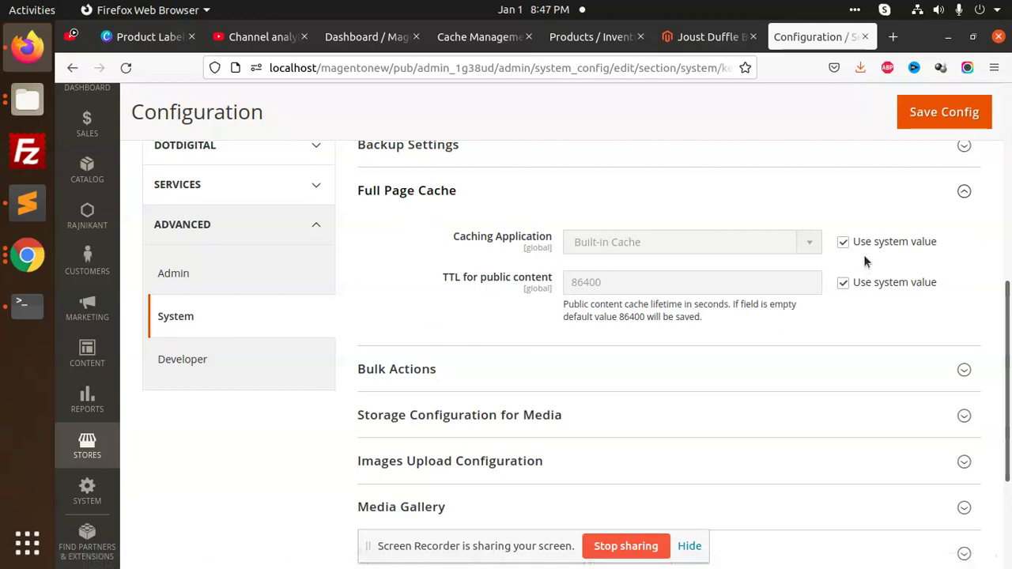
pyautogui.click(842, 241)
pyautogui.click(691, 243)
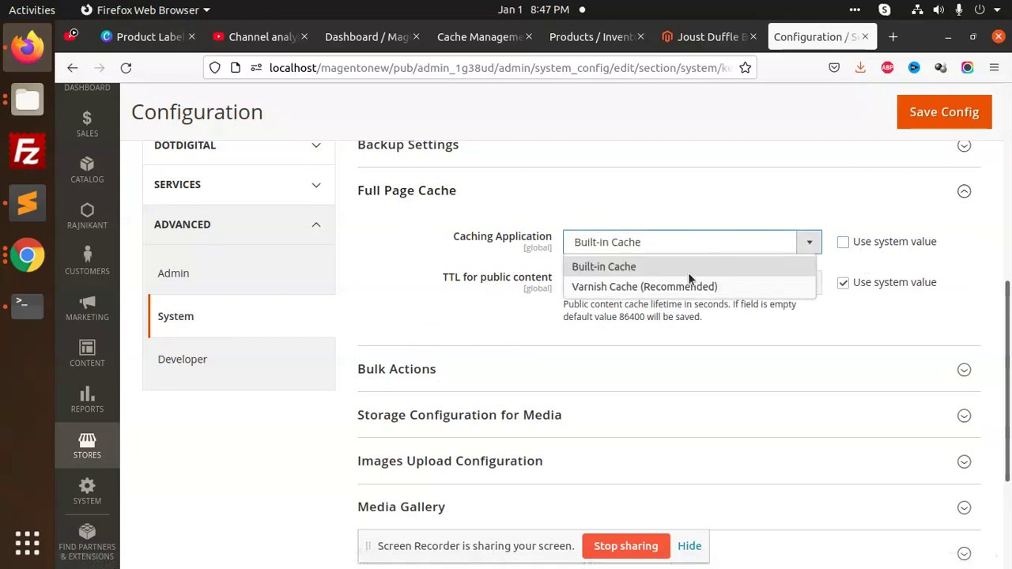
pyautogui.click(601, 287)
# Expand Varnish Configuration and review its settings: backend port 8080, grace period 300
pyautogui.click(447, 349)
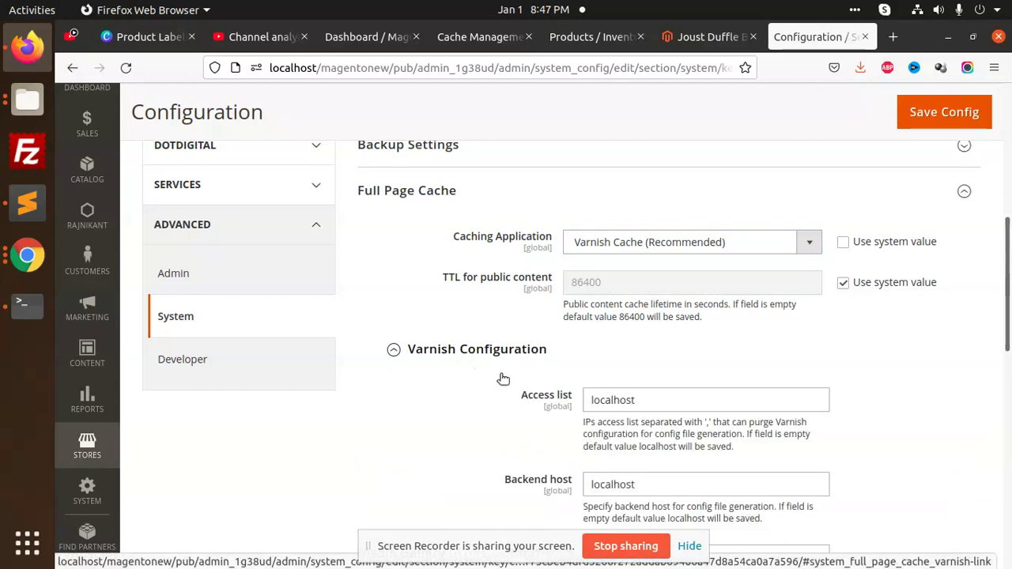
pyautogui.scroll(-5, 488, 248)
pyautogui.scroll(-3, 633, 324)
pyautogui.scroll(4, 653, 305)
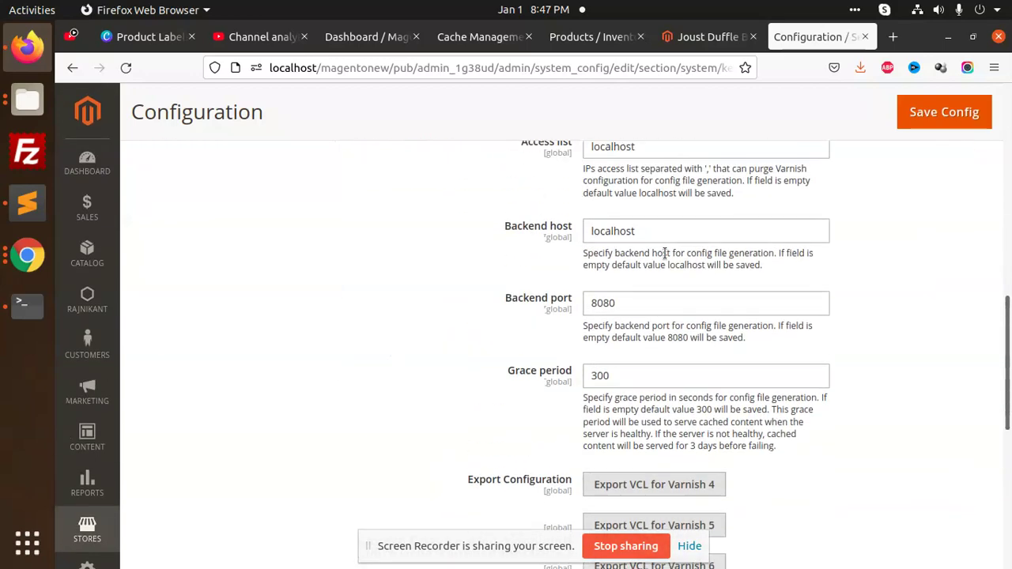
pyautogui.scroll(2, 647, 282)
pyautogui.scroll(-5, 647, 316)
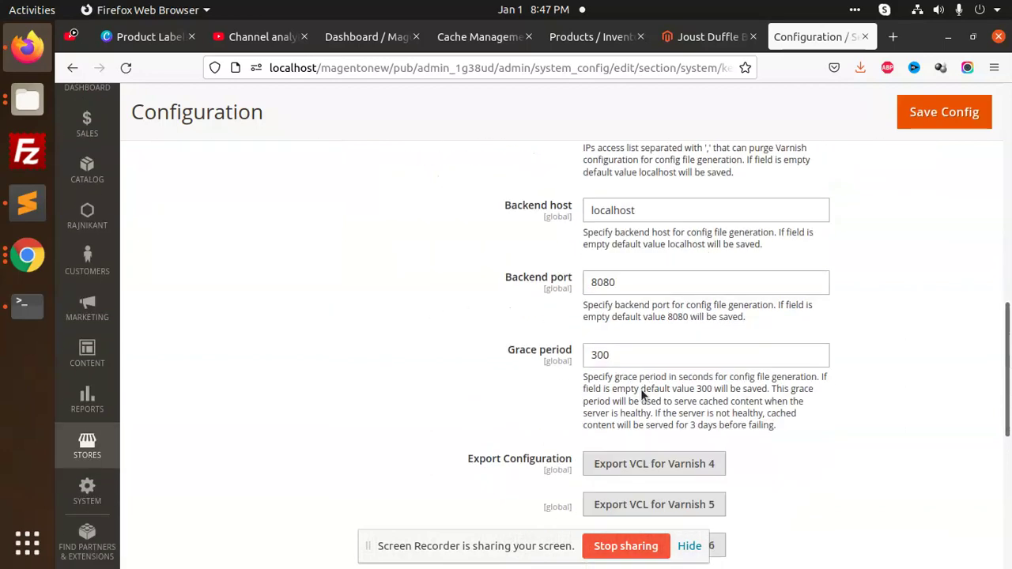